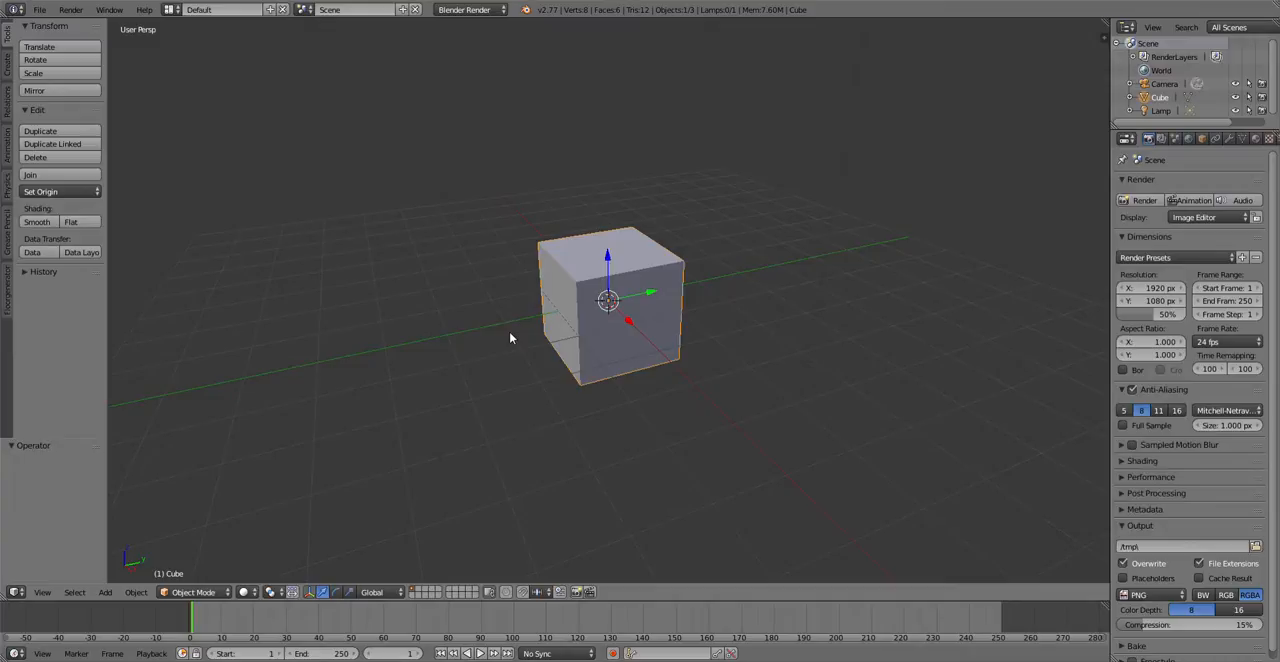
Step: Try the Blender Game and Cycles Render engines for the scene
left_click(465, 10)
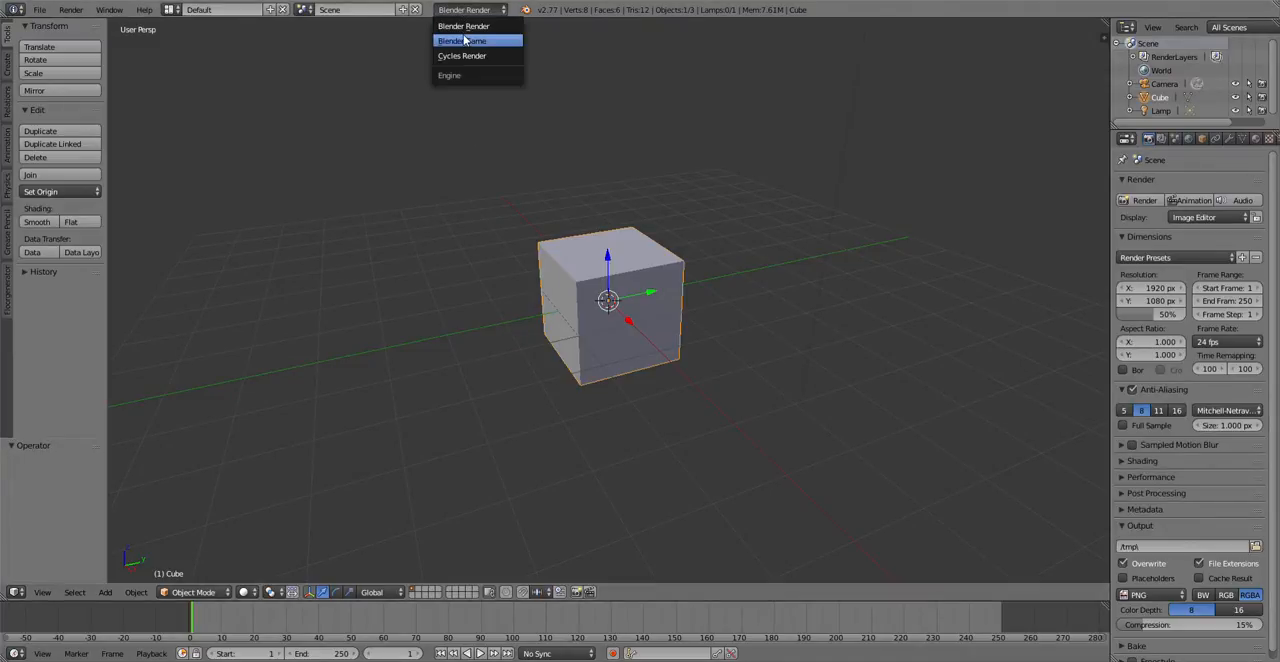
left_click(465, 40)
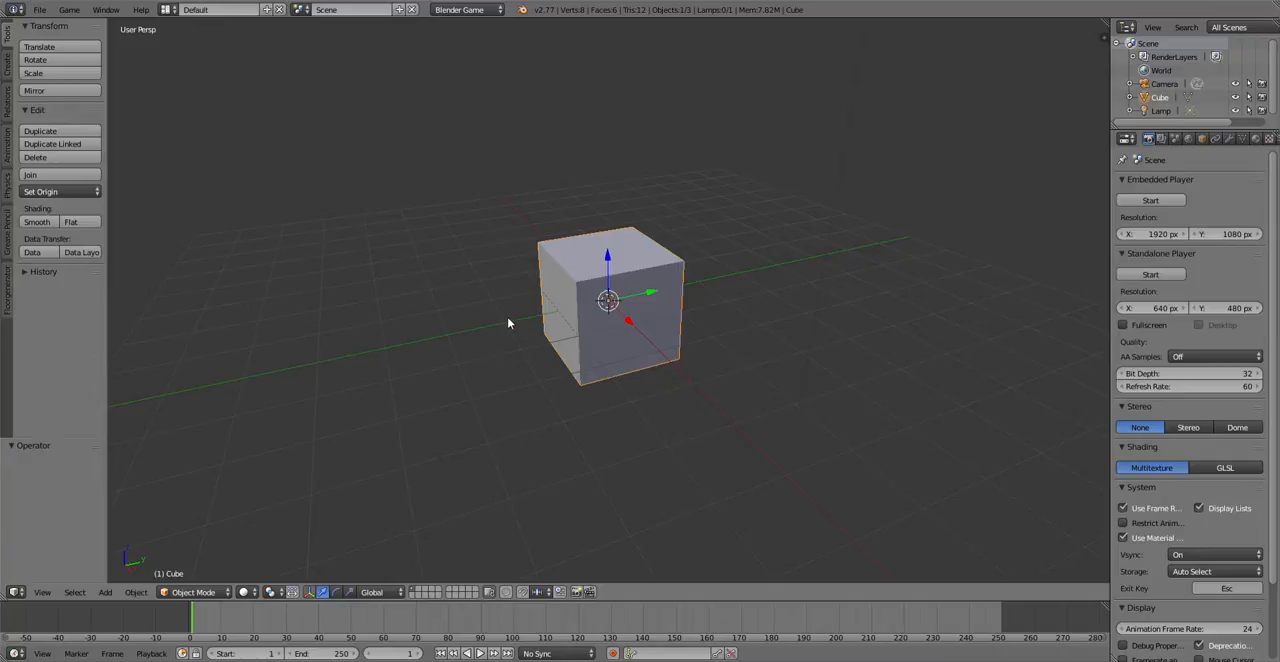
left_click(465, 10)
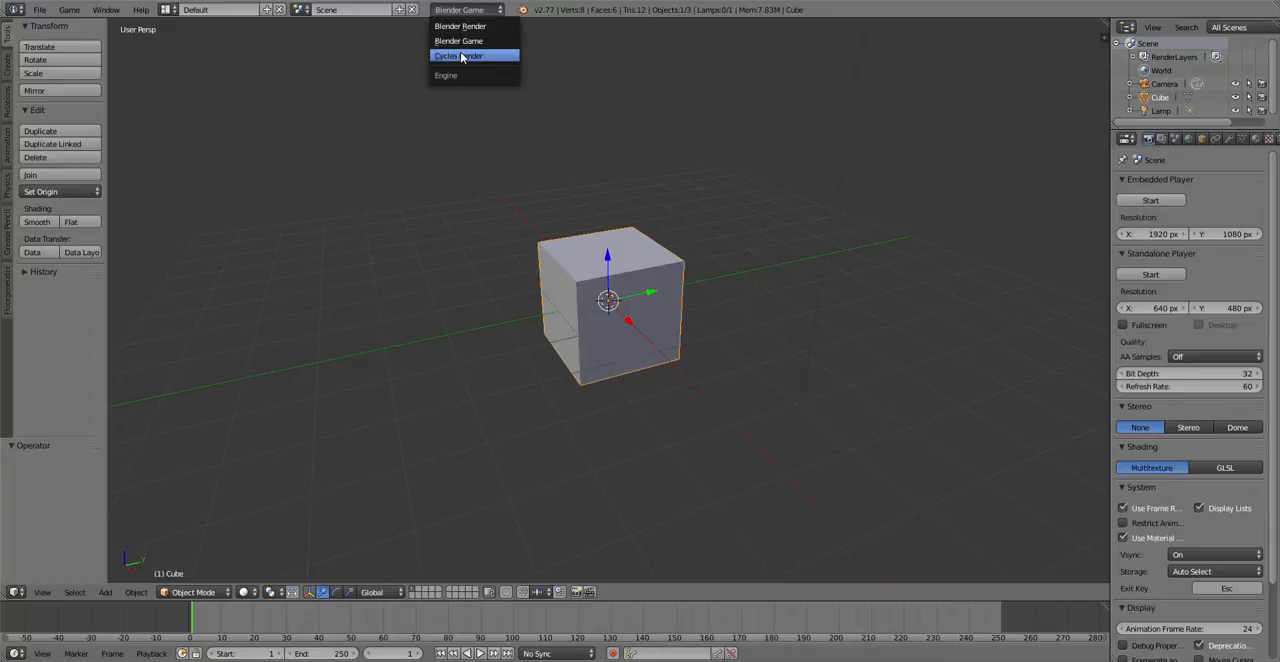
left_click(462, 56)
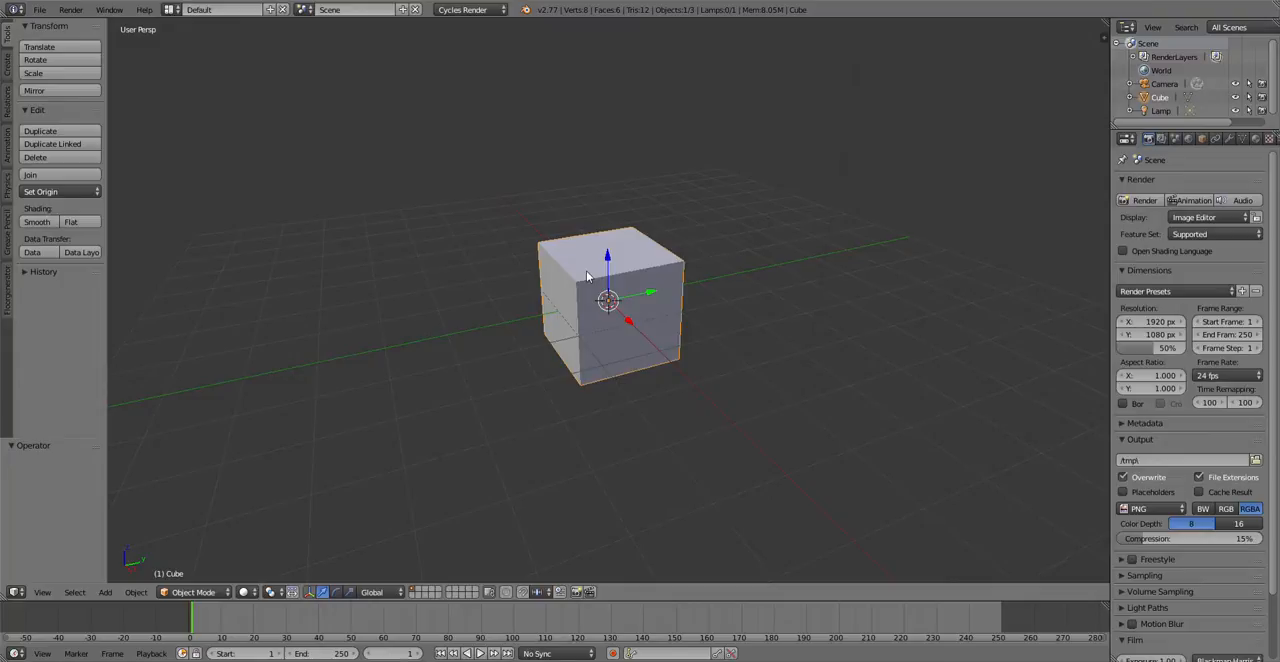
Step: Set the render engine to Blender Game and its shading mode to GLSL
left_click(458, 11)
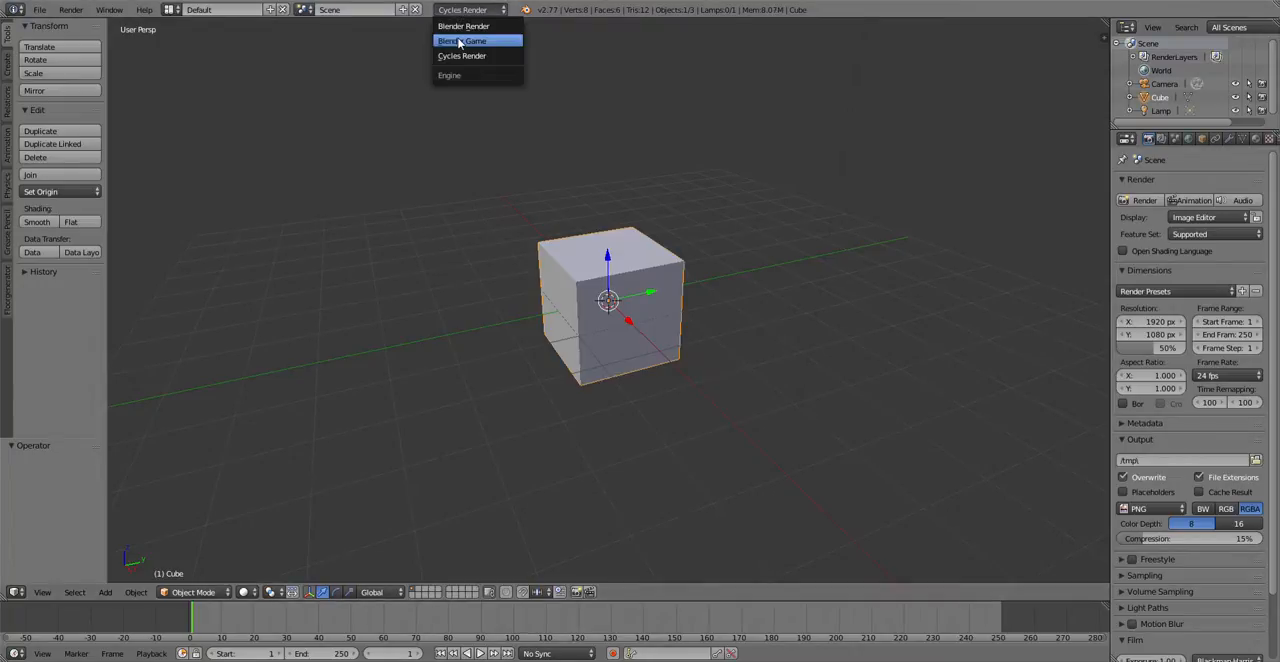
left_click(458, 43)
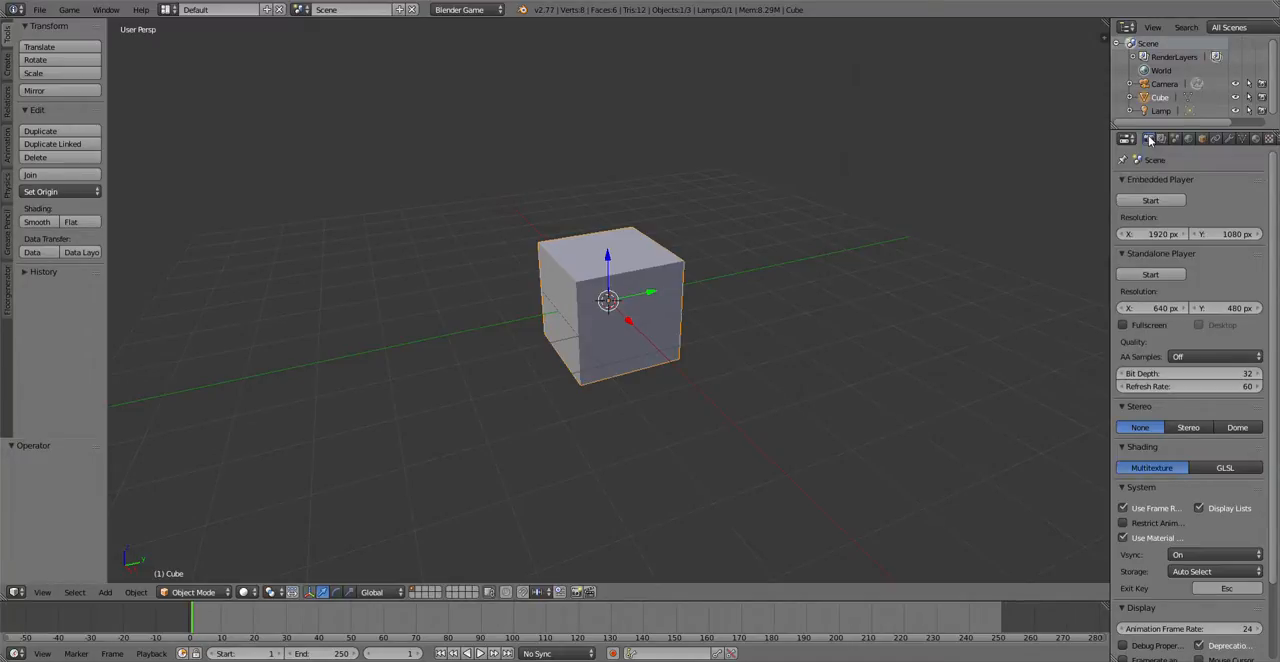
left_click(1223, 467)
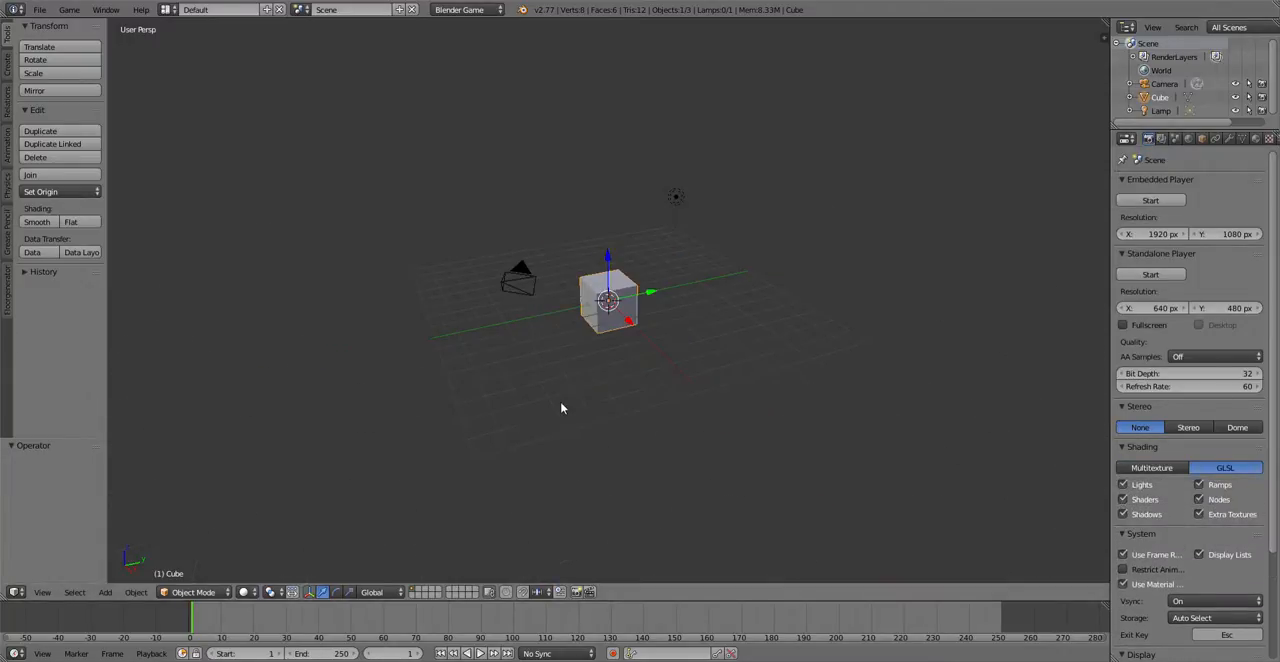
Step: Set the 3D view's viewport shading to Texture
left_click(246, 592)
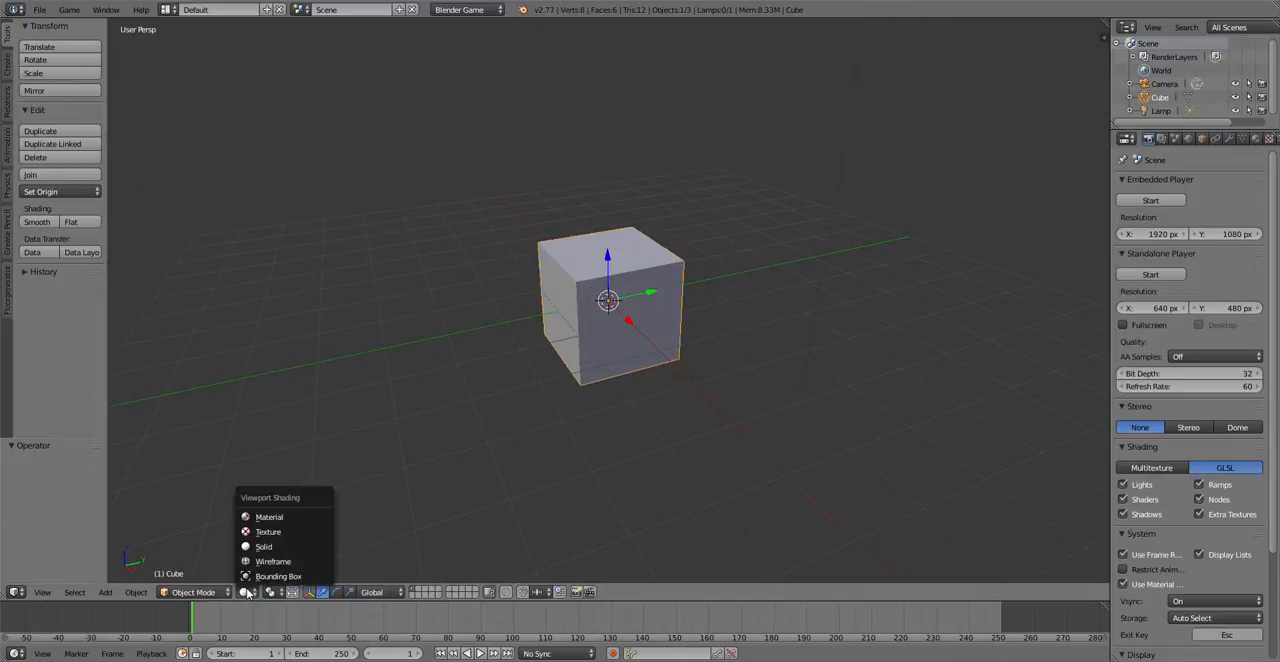
left_click(258, 534)
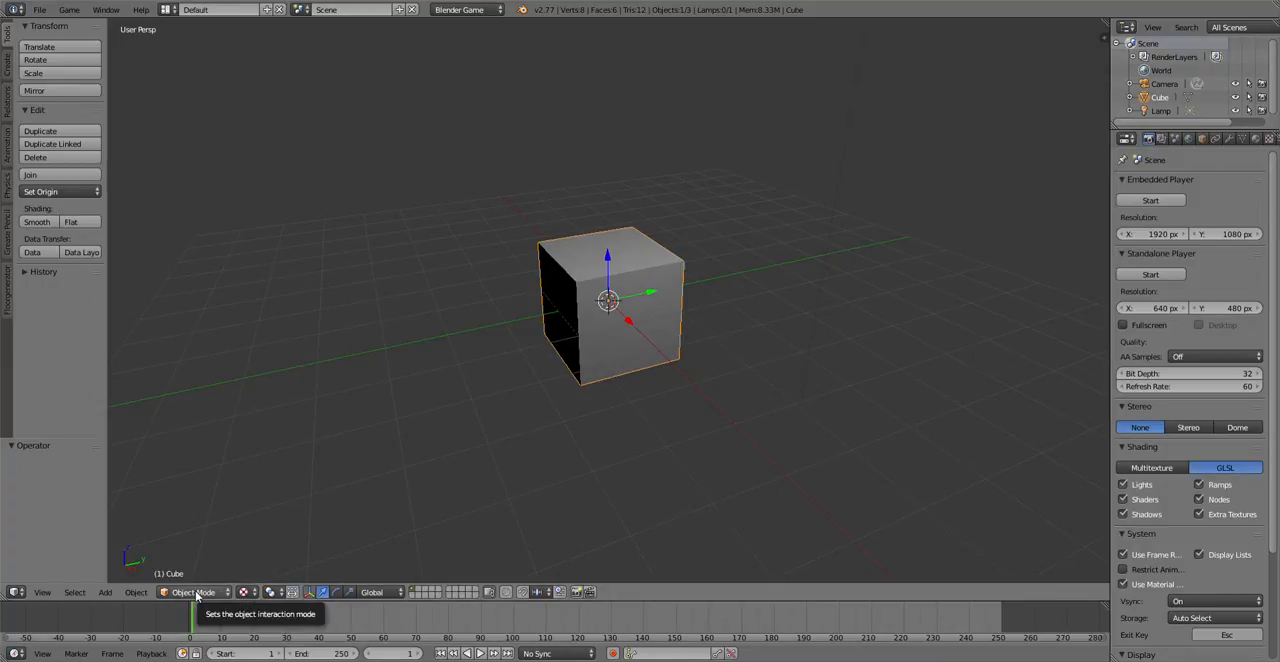
Step: Examine the cube's lit and dark faces from different distances and angles
scroll(575, 455, "down", 3)
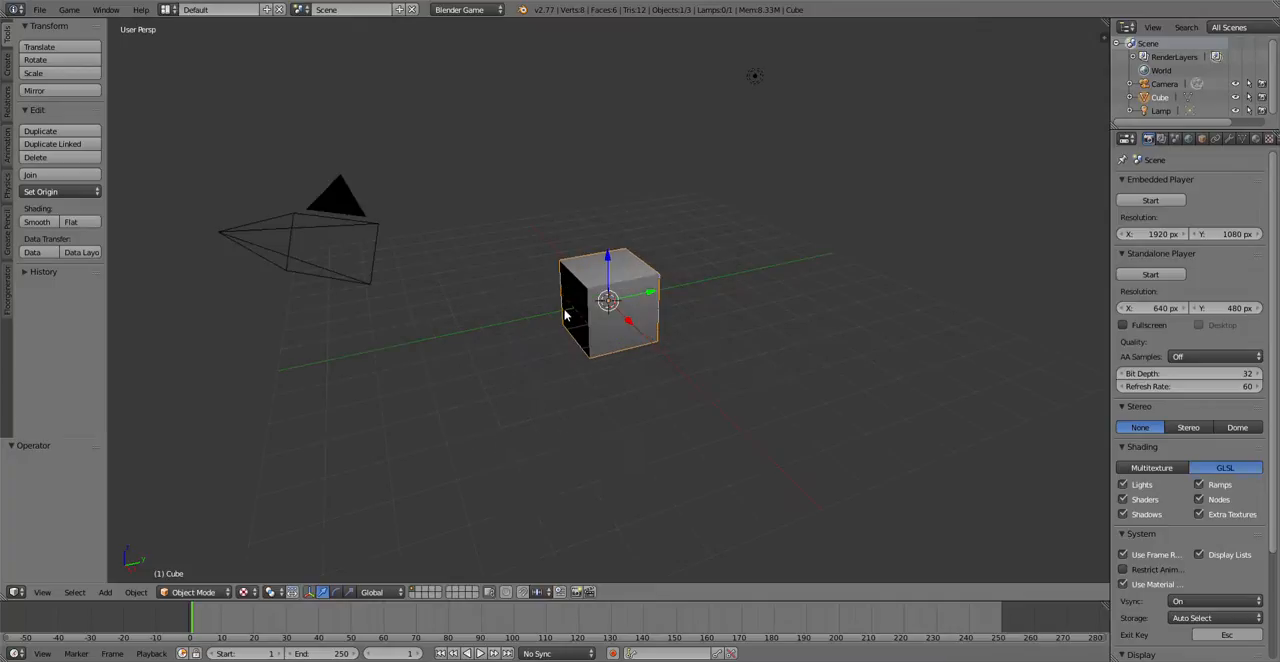
scroll(564, 312, "up", 4)
scroll(564, 312, "down", 3)
scroll(564, 312, "up", 2)
scroll(564, 312, "down", 3)
scroll(564, 310, "up", 5)
middle_click_drag(564, 308, 570, 338)
scroll(570, 340, "down", 7)
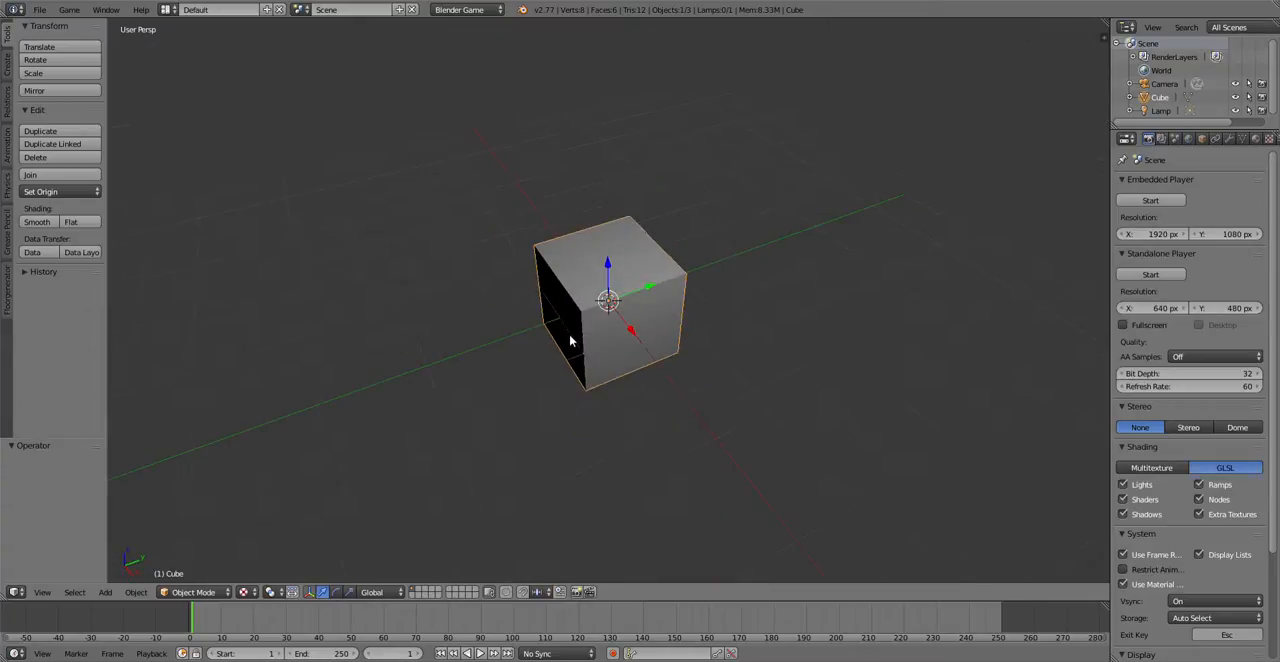
scroll(570, 340, "up", 10)
scroll(571, 340, "down", 5)
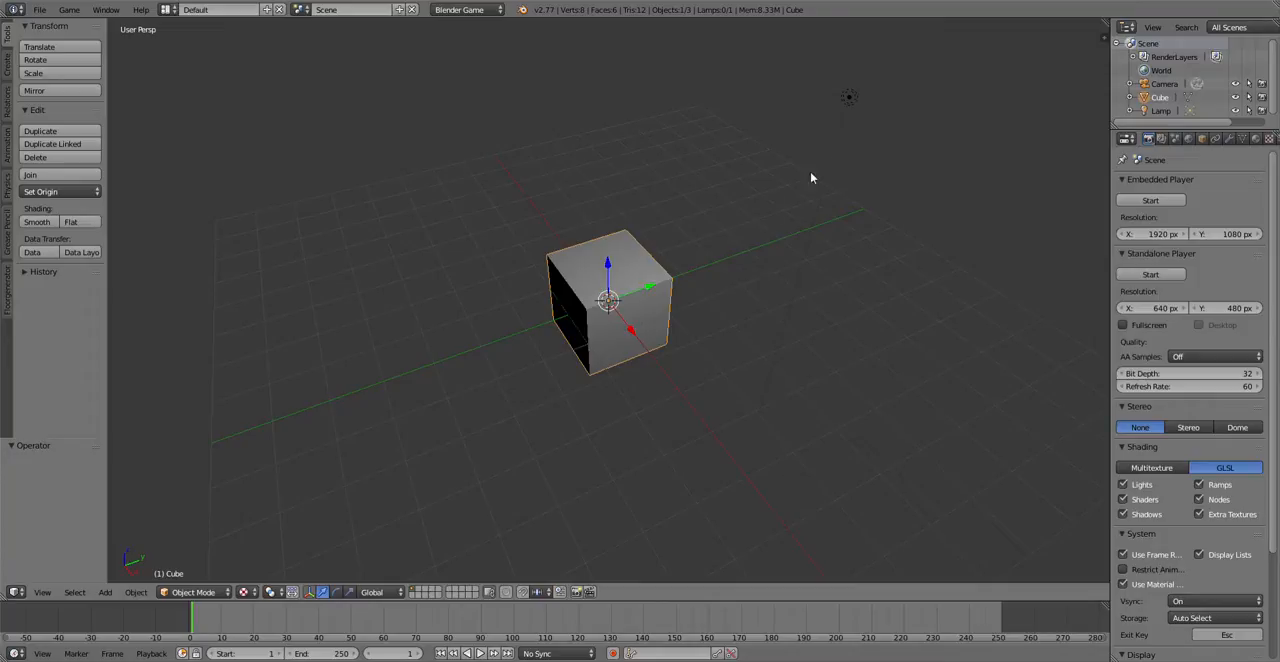
Step: Select the lamp and lower it about 3.5 units along the Z axis
right_click(849, 97)
left_click_drag(857, 64, 834, 301)
key("KP_0")
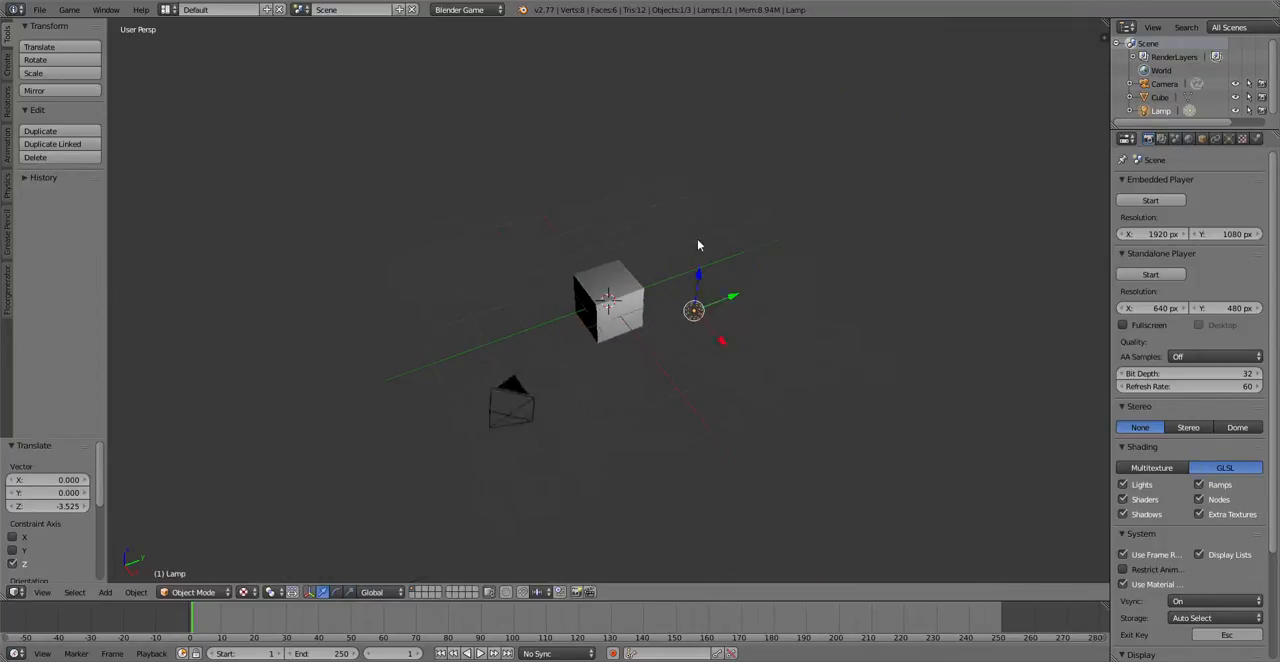
key("KP_0")
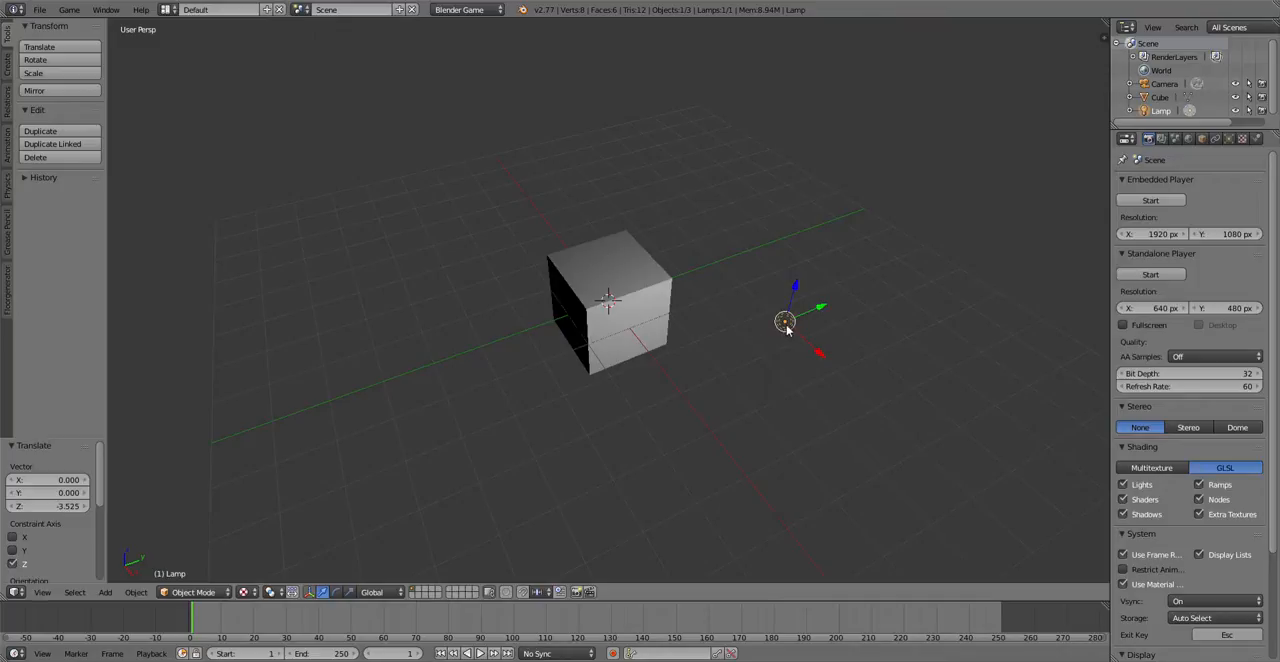
Step: Create a linked duplicate of the lamp and position it above and behind the cube, opposite the original lamp
key("shift+d")
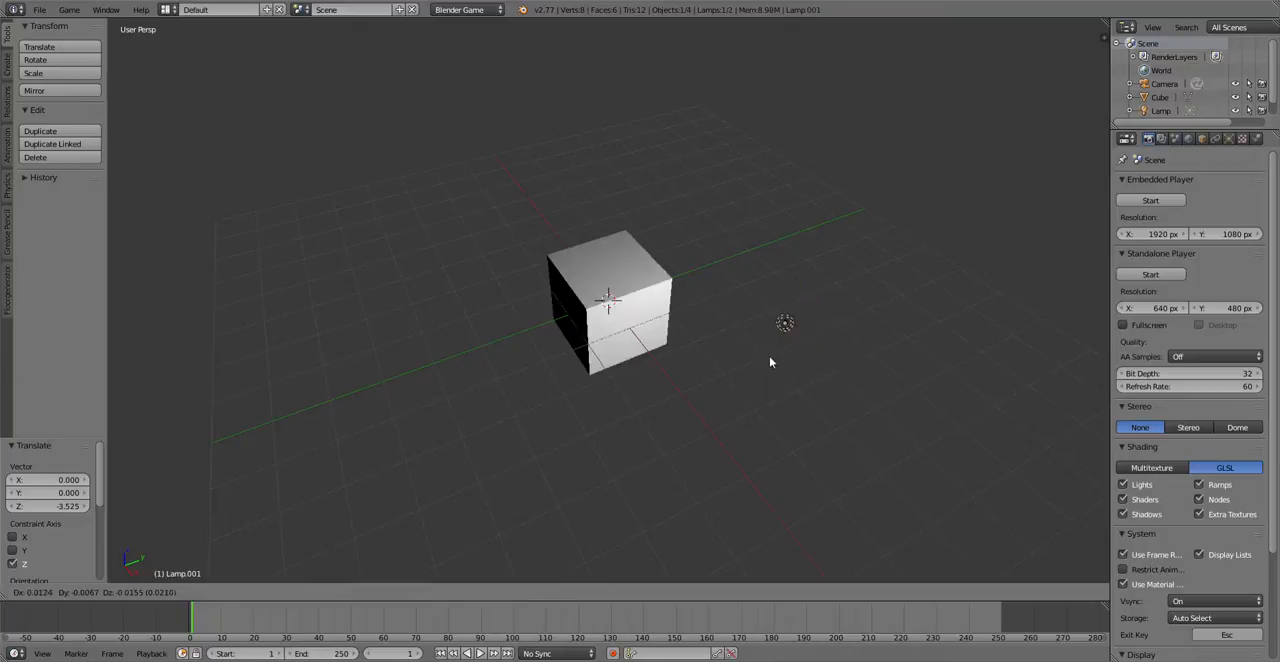
left_click(701, 307)
left_click_drag(737, 300, 585, 242)
middle_click_drag(586, 247, 640, 157)
left_click_drag(605, 98, 602, 135)
middle_click_drag(557, 213, 690, 230)
left_click_drag(544, 227, 388, 262)
middle_click_drag(434, 246, 289, 205)
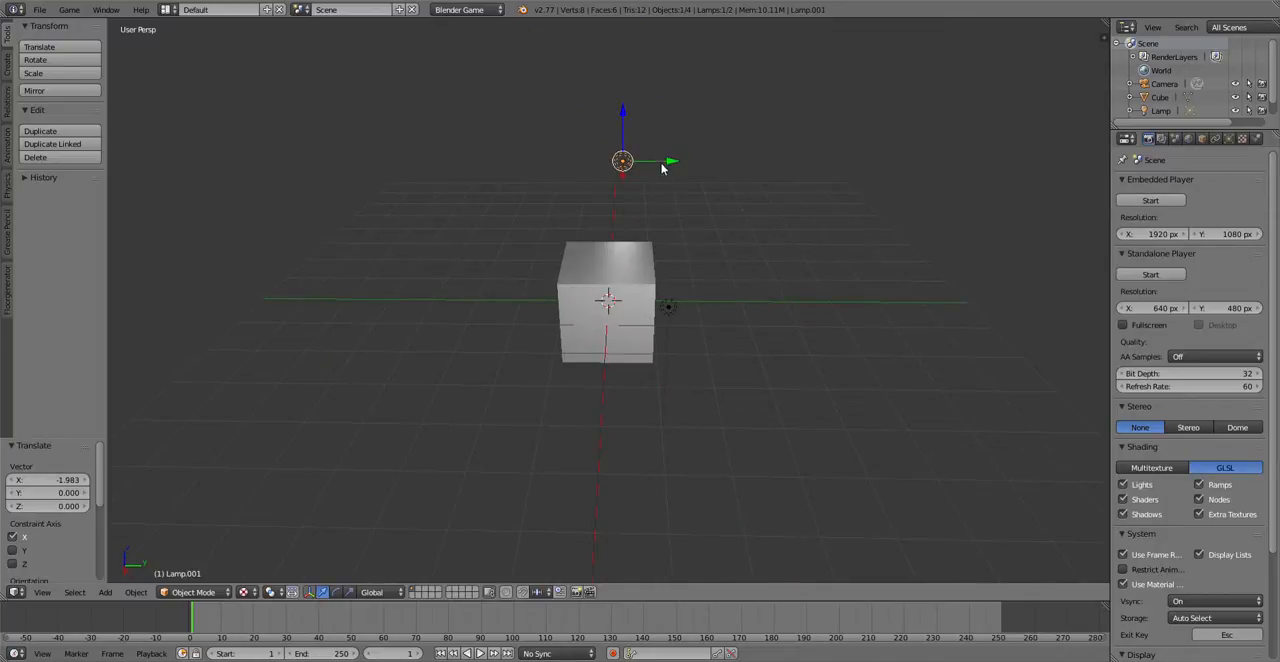
Step: Create another linked duplicate of the raised lamp and position it at cube height on the cube's negative Y side
key("shift+d")
left_click(502, 198)
left_click(462, 218)
key("g")
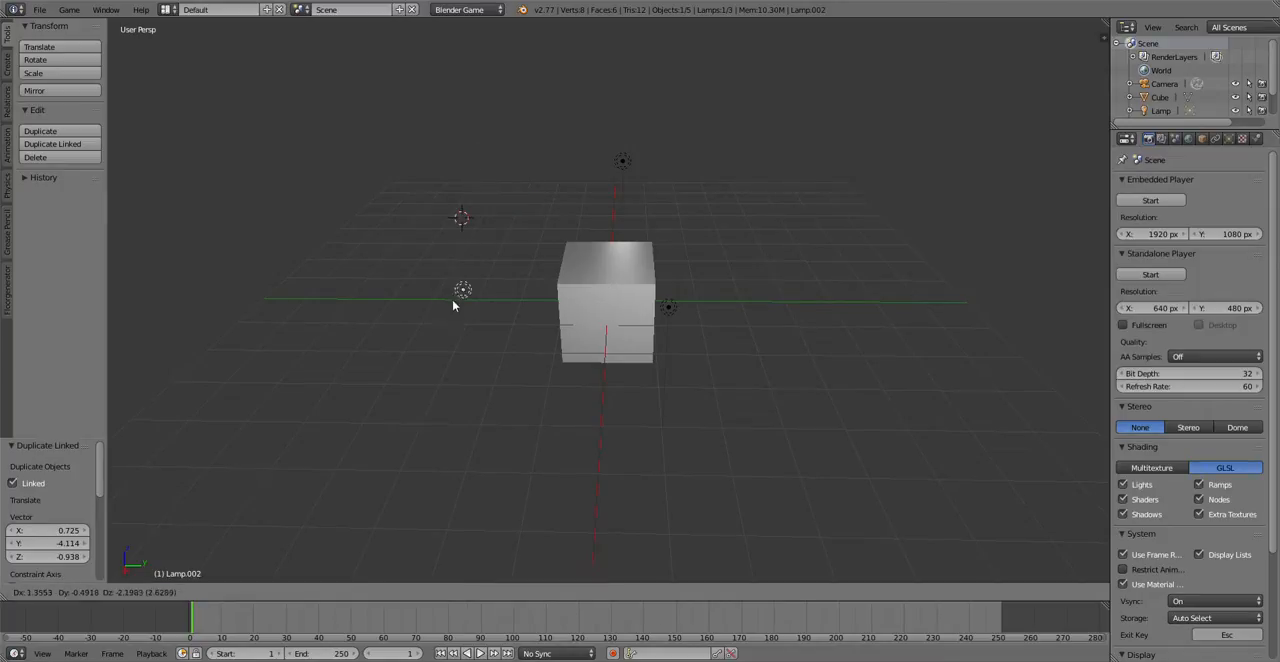
left_click(463, 320)
left_click(464, 287)
left_click_drag(467, 270, 466, 207)
middle_click_drag(466, 207, 650, 222)
left_click_drag(500, 436, 668, 436)
middle_click_drag(758, 315, 558, 307)
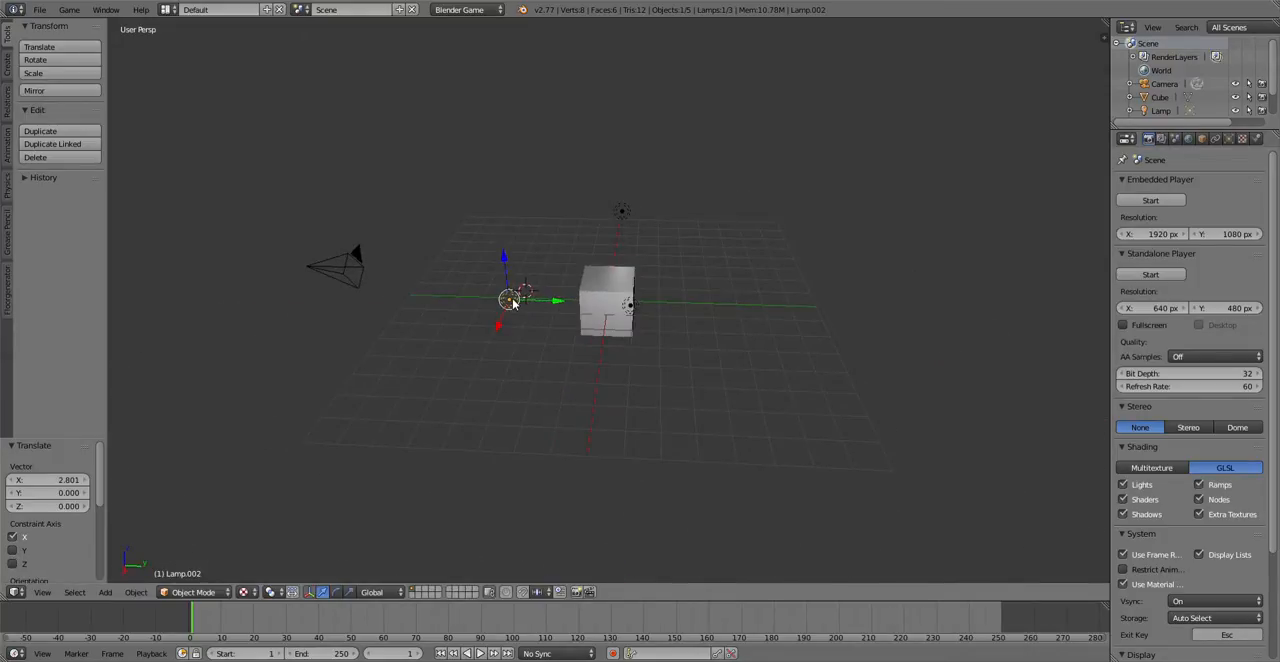
Step: Create a linked duplicate of the side lamp and place it across the cube, about 8.65 units along positive Y
key("shift+d")
left_click(726, 300)
scroll(638, 302, "up", 8)
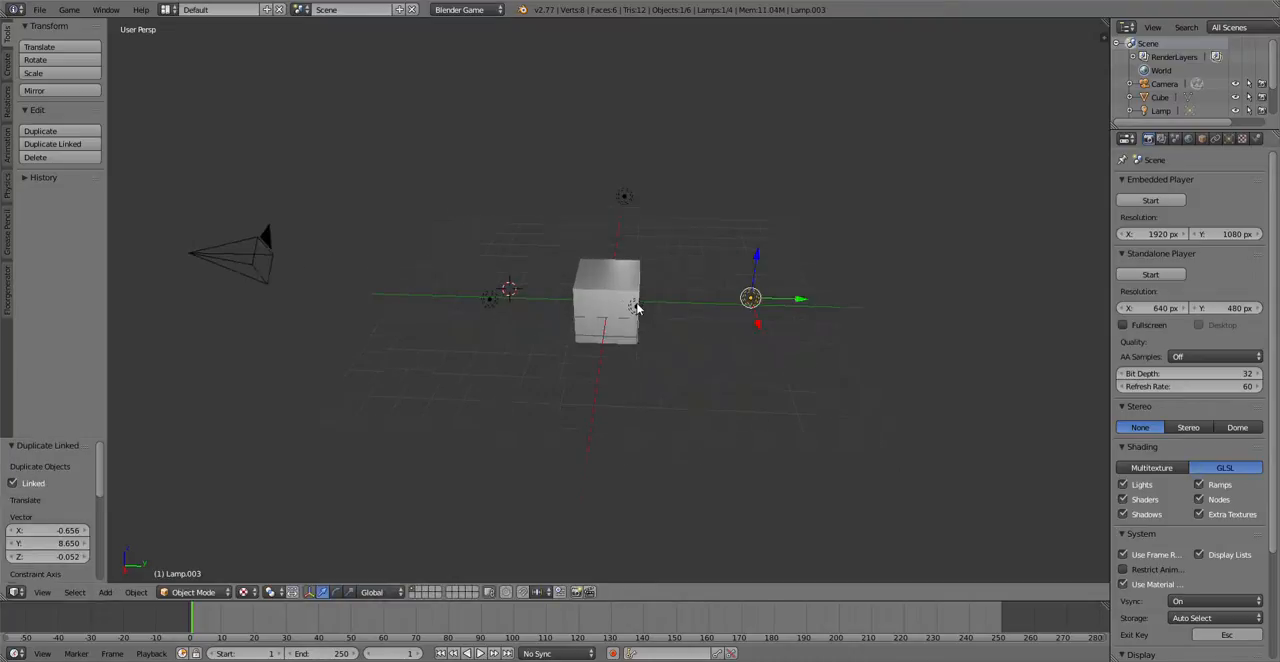
Step: Examine the lighting on the cube from all sides, including underneath
middle_click_drag(637, 298, 674, 257)
scroll(674, 257, "down", 4)
middle_click_drag(629, 210, 606, 423)
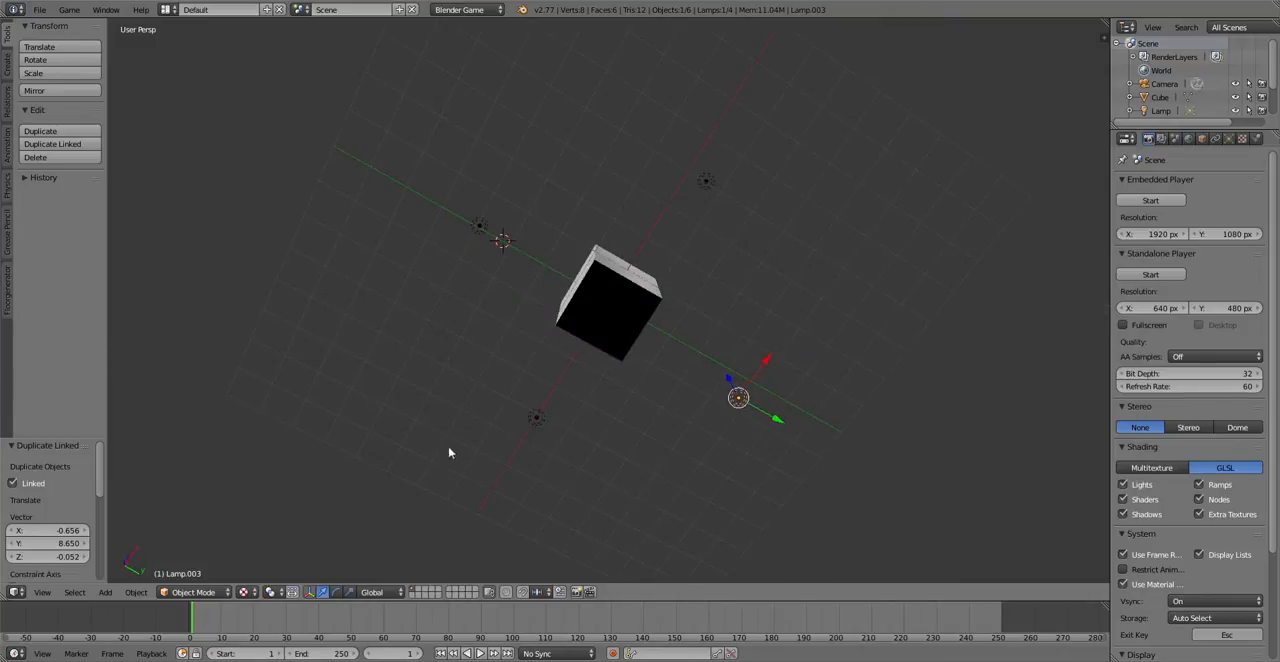
middle_click_drag(637, 322, 557, 315)
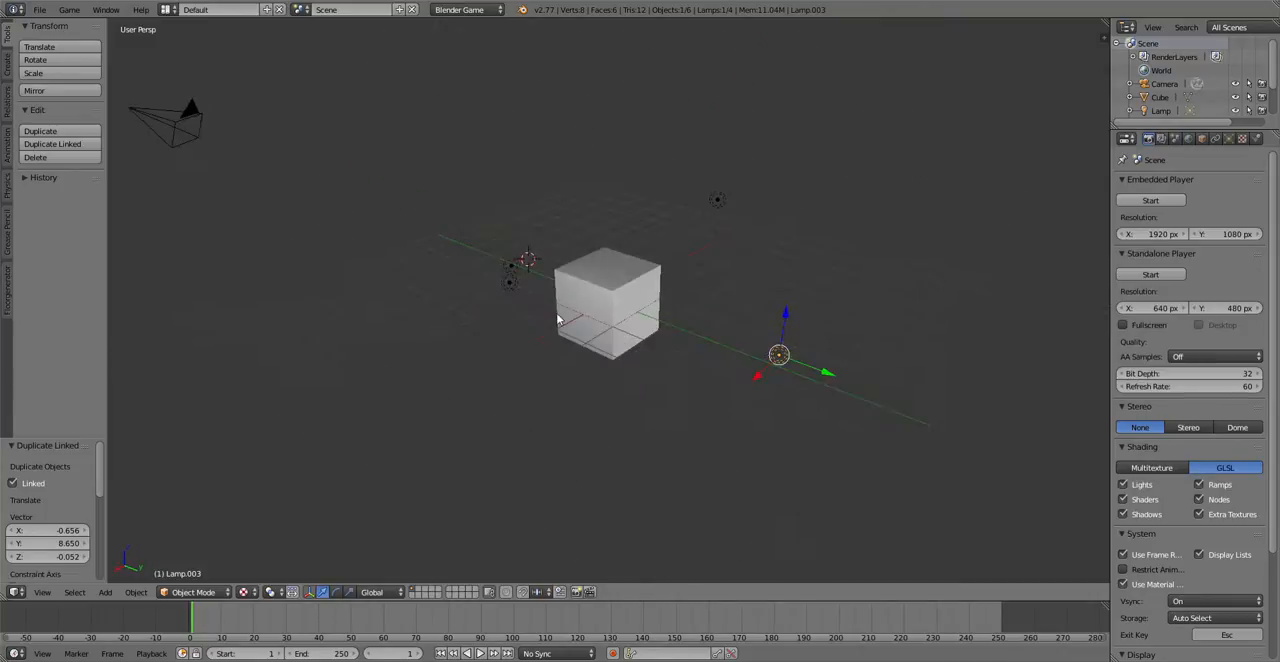
scroll(534, 309, "down", 3)
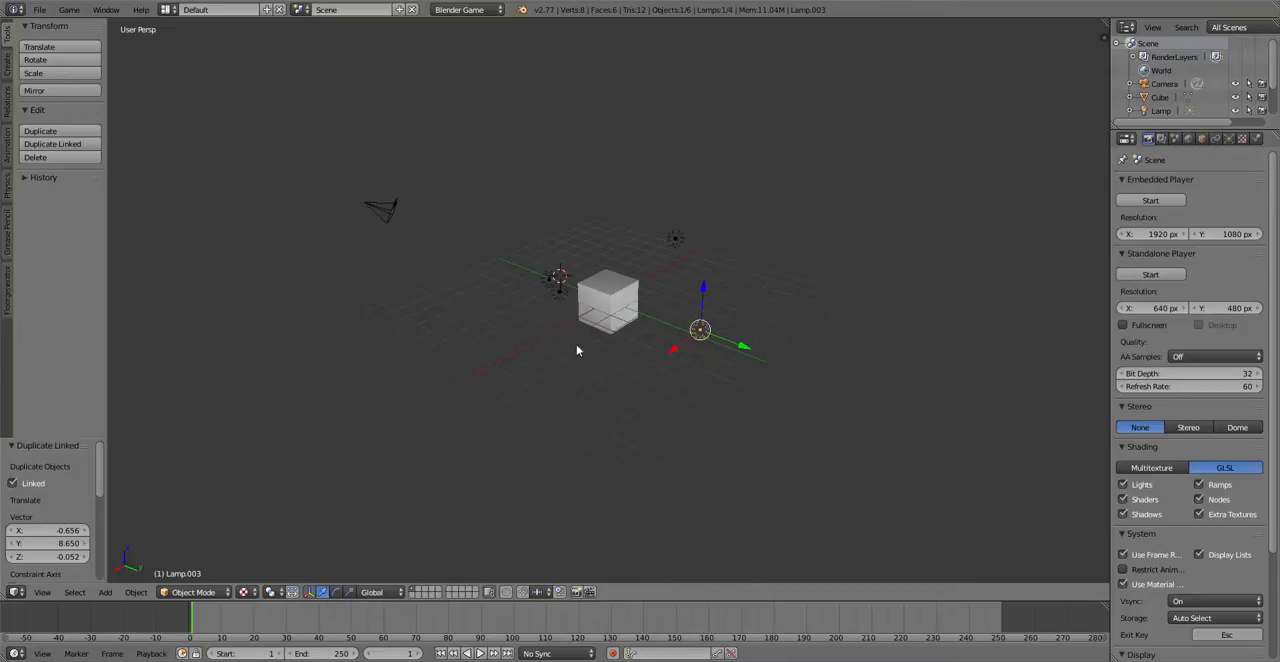
scroll(577, 349, "up", 4)
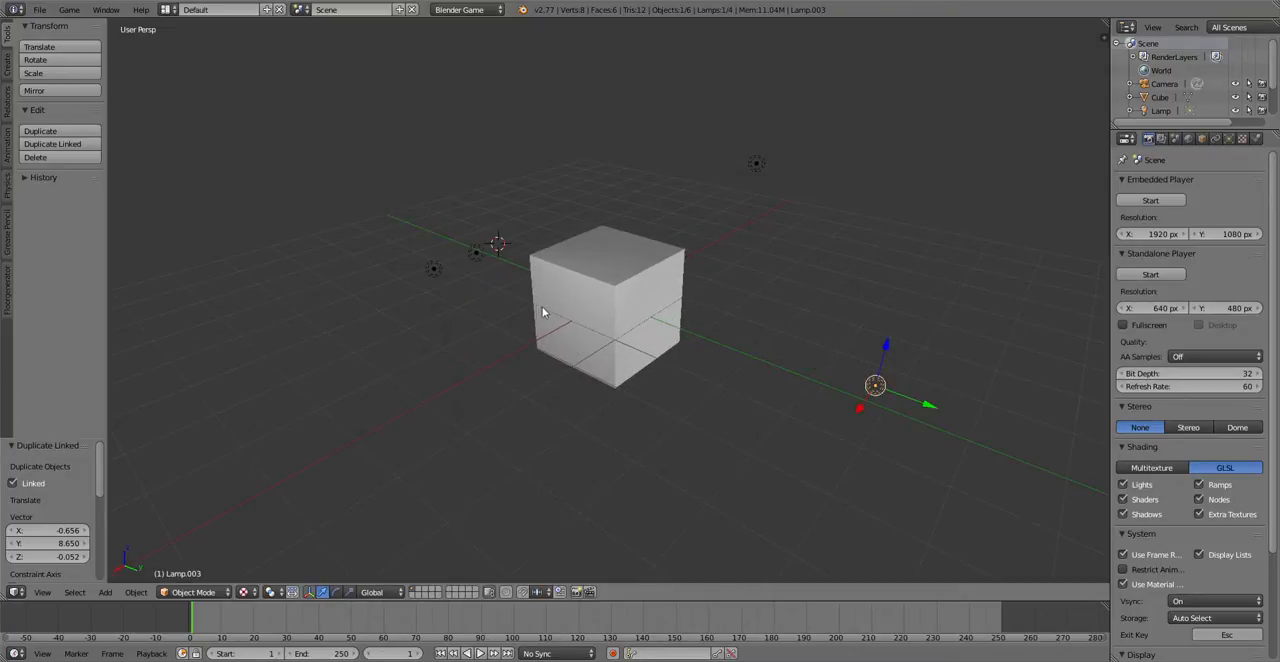
middle_click_drag(516, 330, 660, 312)
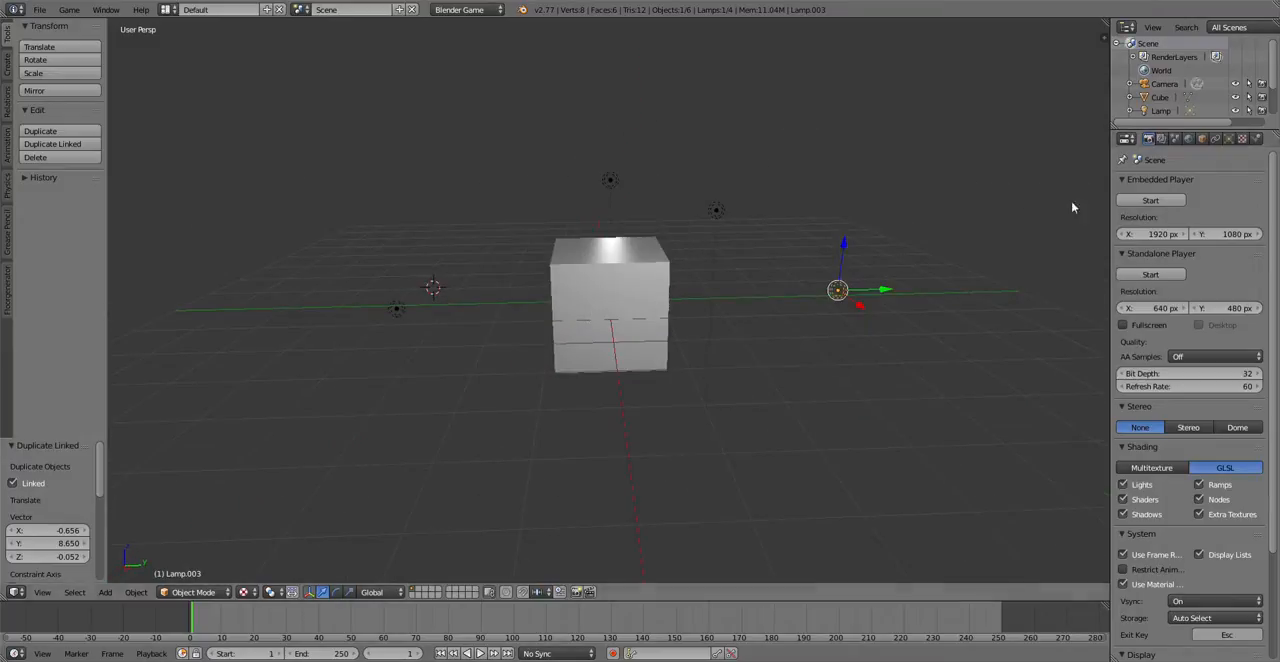
Step: Widen the properties area and rename the cube's material as Marbre
right_click(603, 290)
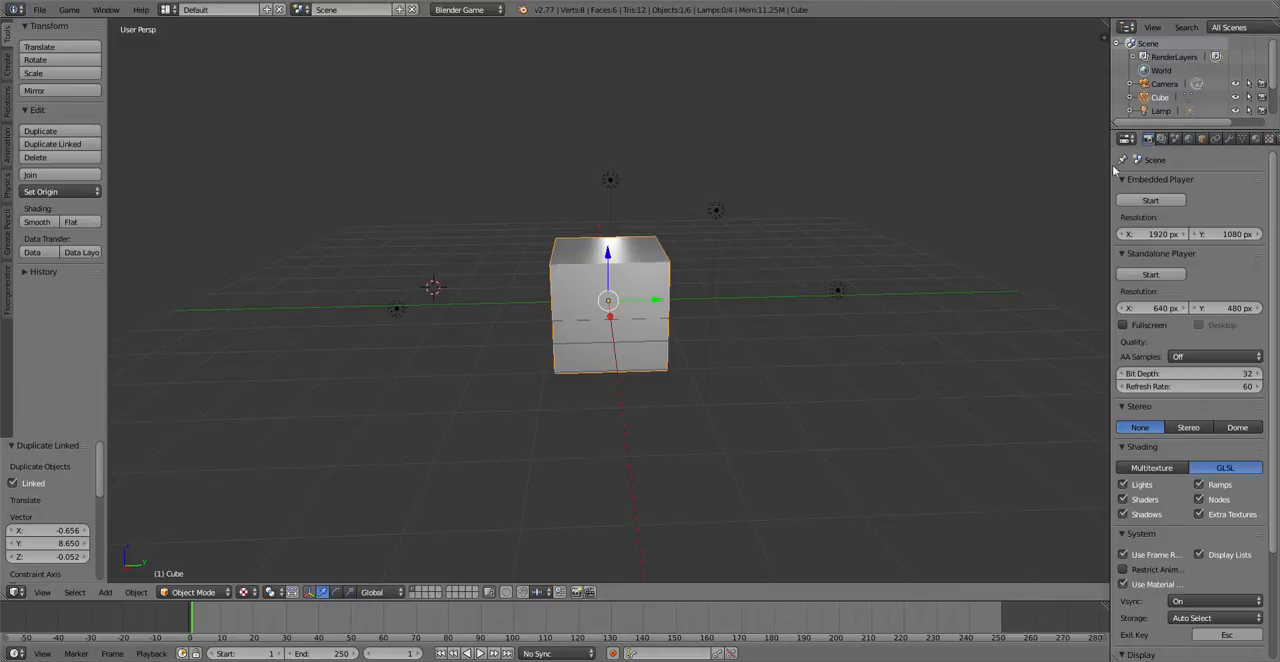
left_click_drag(1113, 203, 1009, 203)
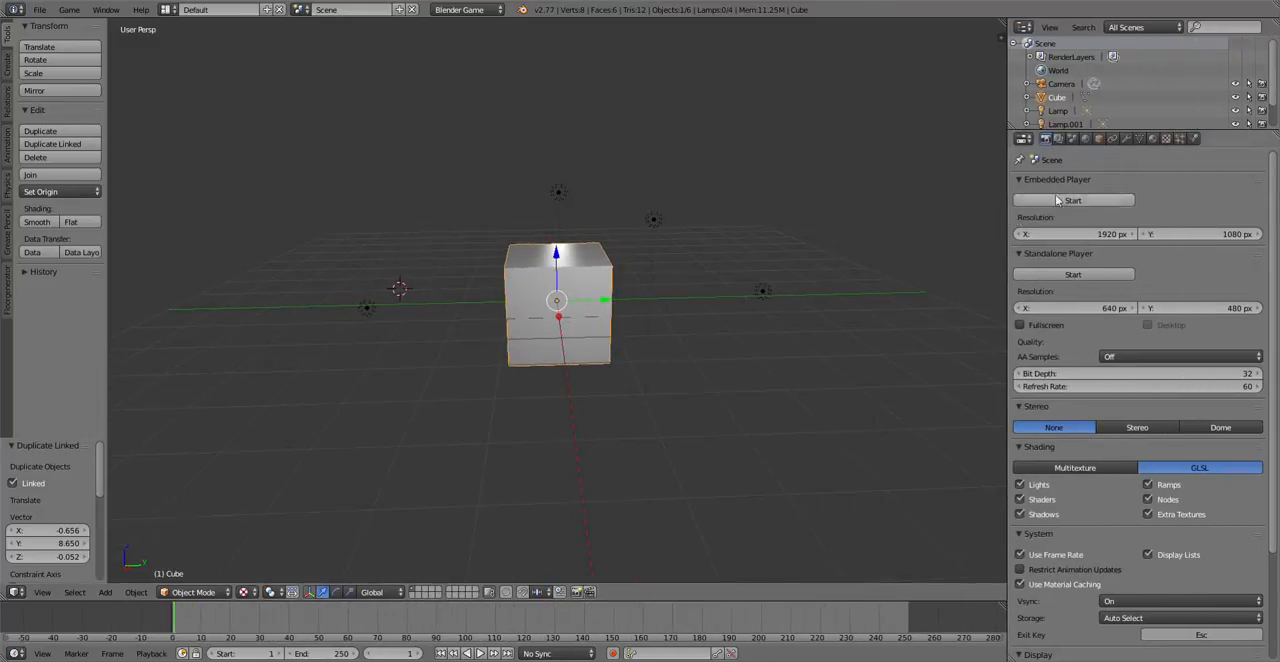
left_click(1152, 140)
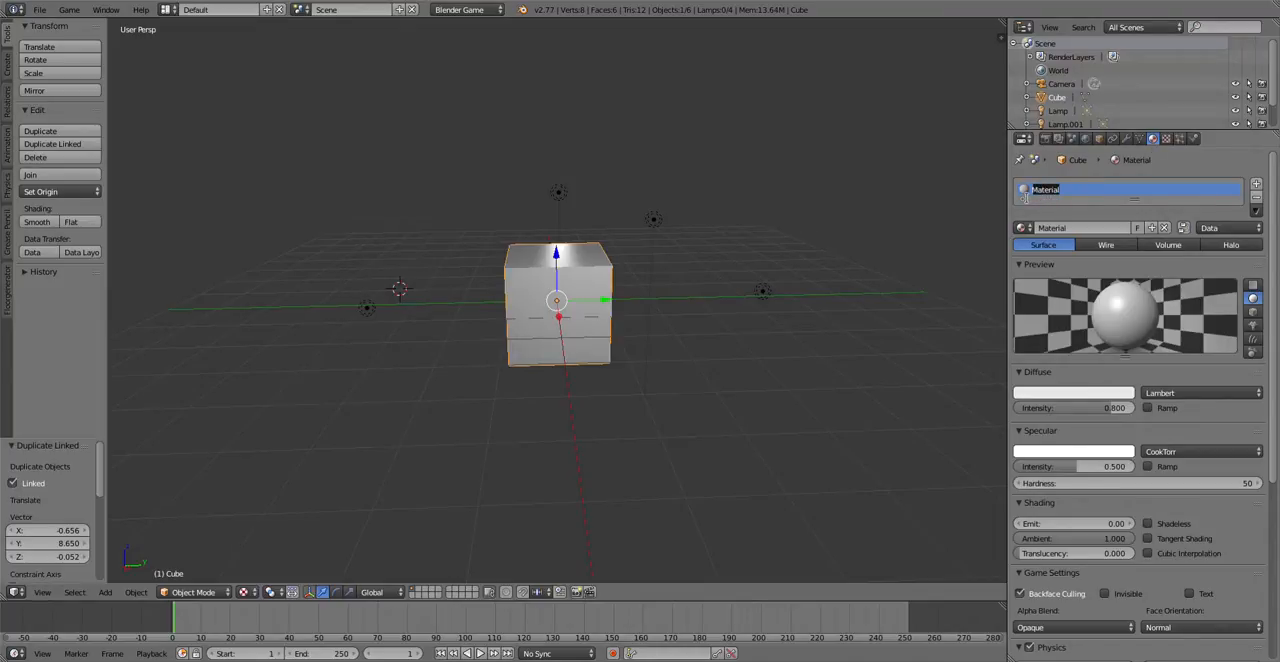
type("Marbre")
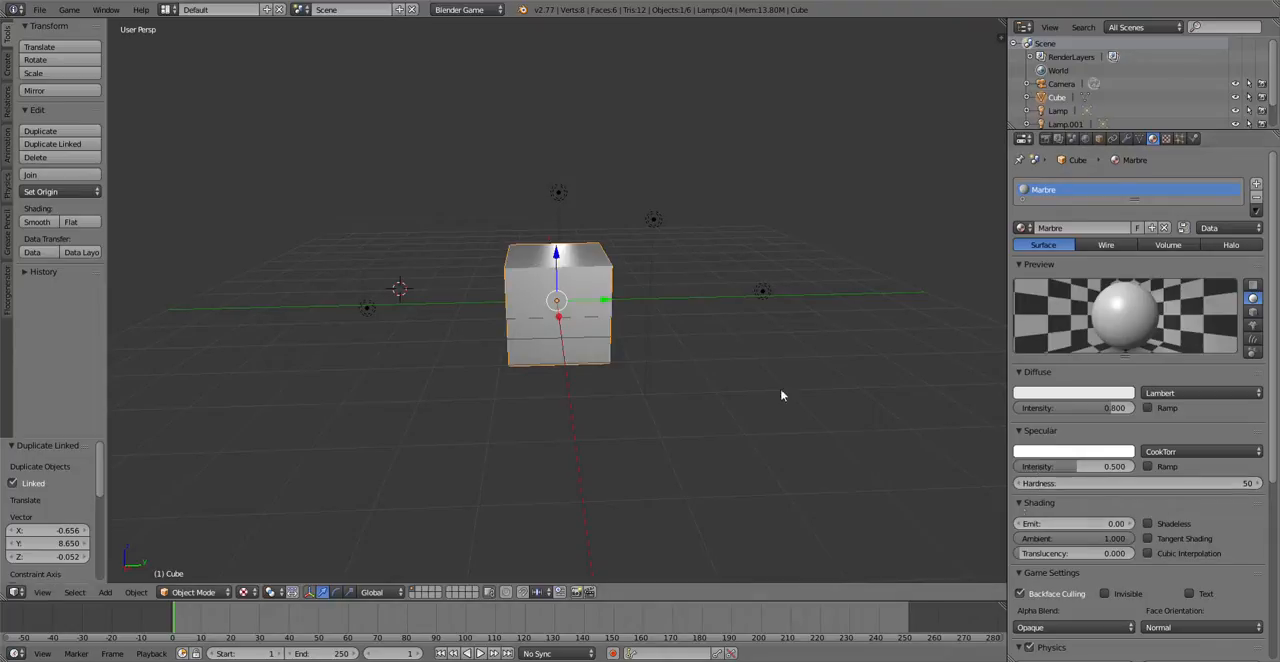
Step: Set the Marbre material's specular intensity to 0.616 and examine the highlight on the cube's top face
scroll(380, 291, "up", 3)
left_click_drag(1074, 469, 1115, 469)
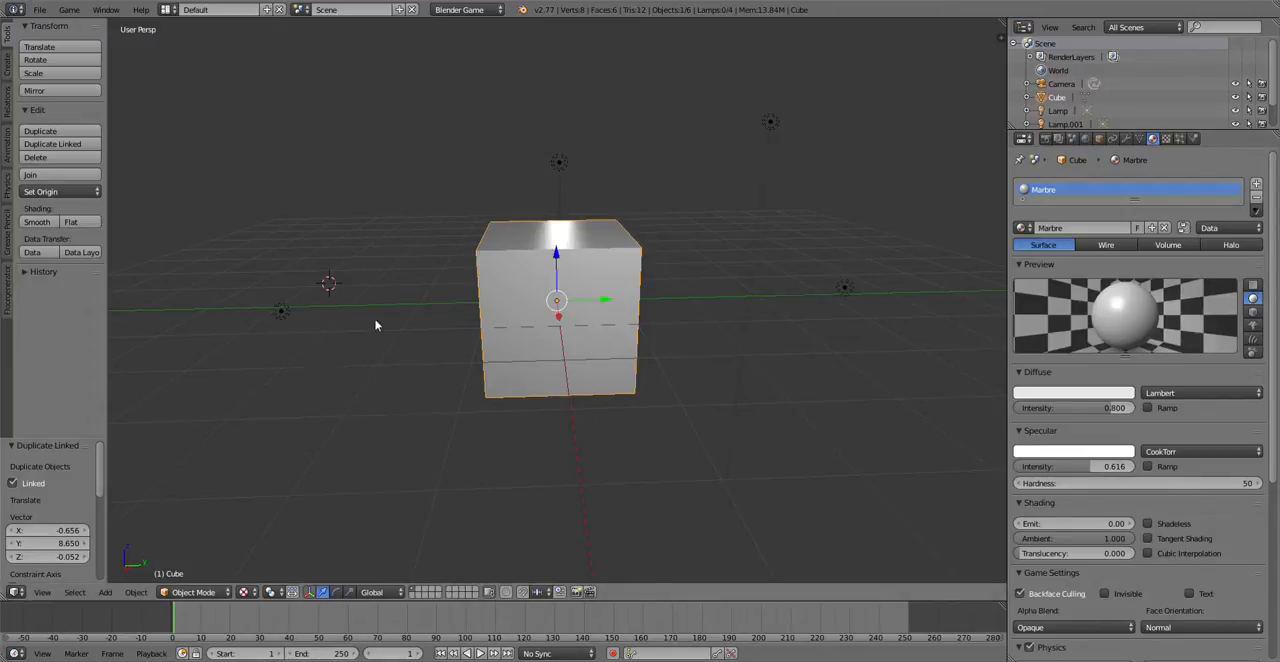
scroll(377, 323, "up", 3)
scroll(382, 323, "down", 2)
middle_click_drag(427, 285, 443, 321)
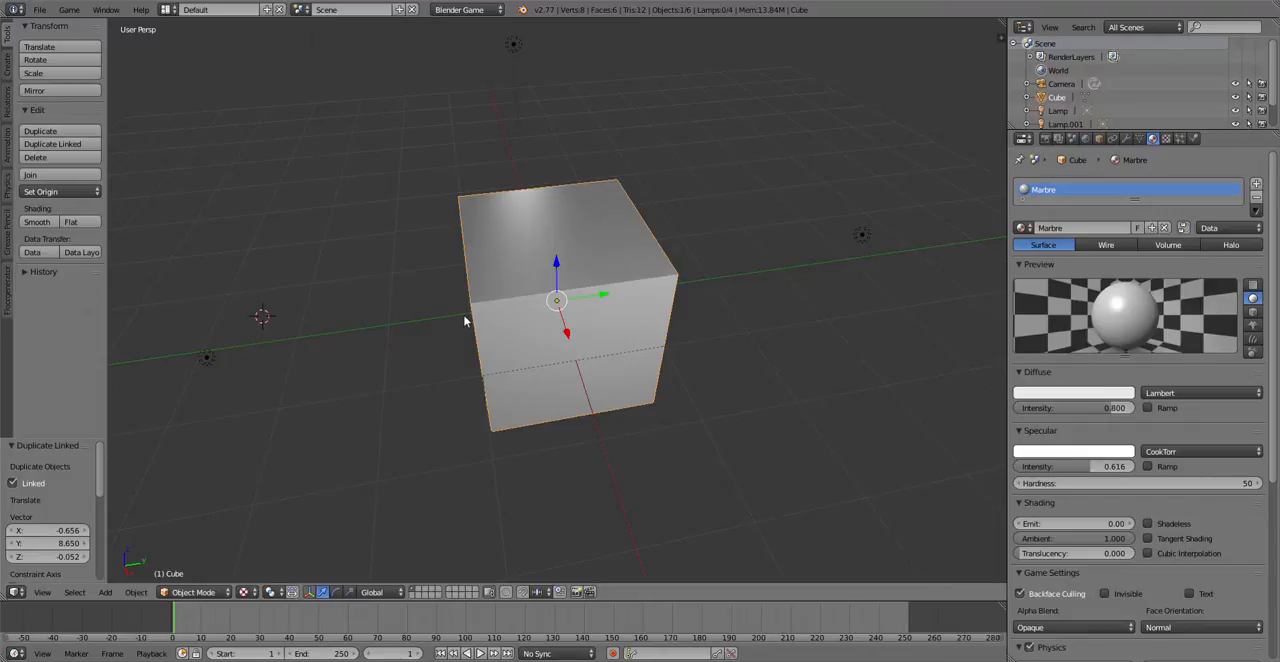
scroll(496, 259, "up", 2)
scroll(496, 259, "down", 2)
middle_click_drag(496, 253, 494, 209)
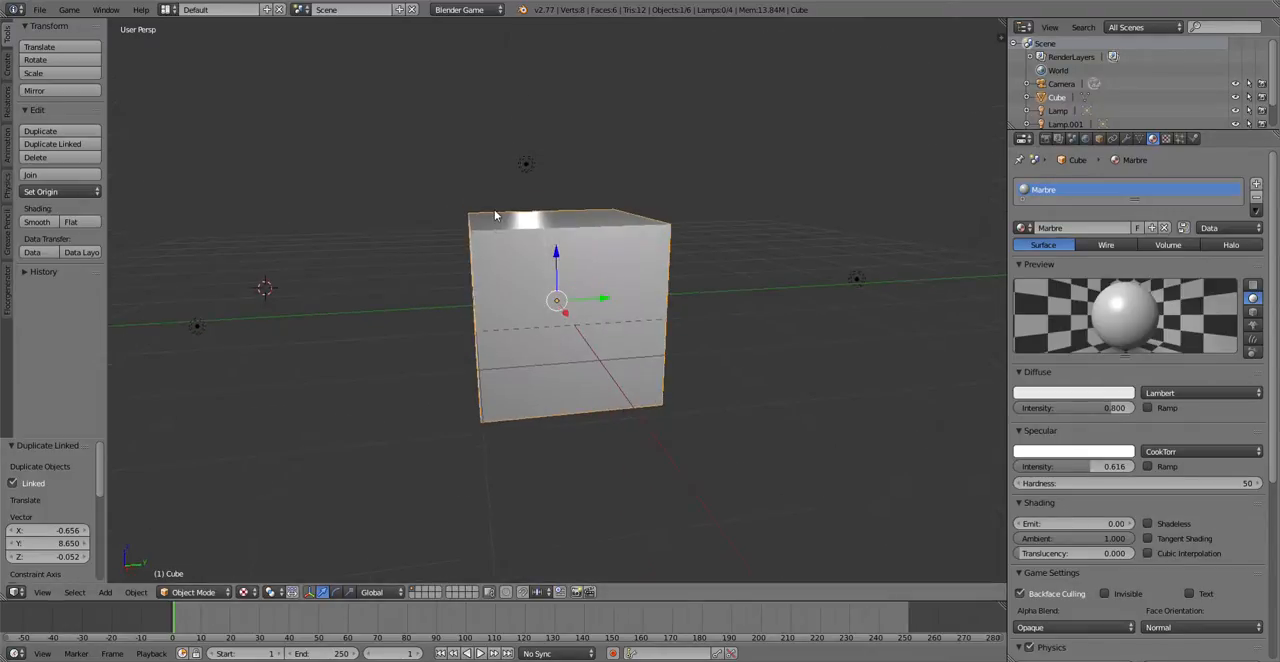
Step: Raise the lamp above the cube by about 1.15 units along the Z axis
right_click(533, 165)
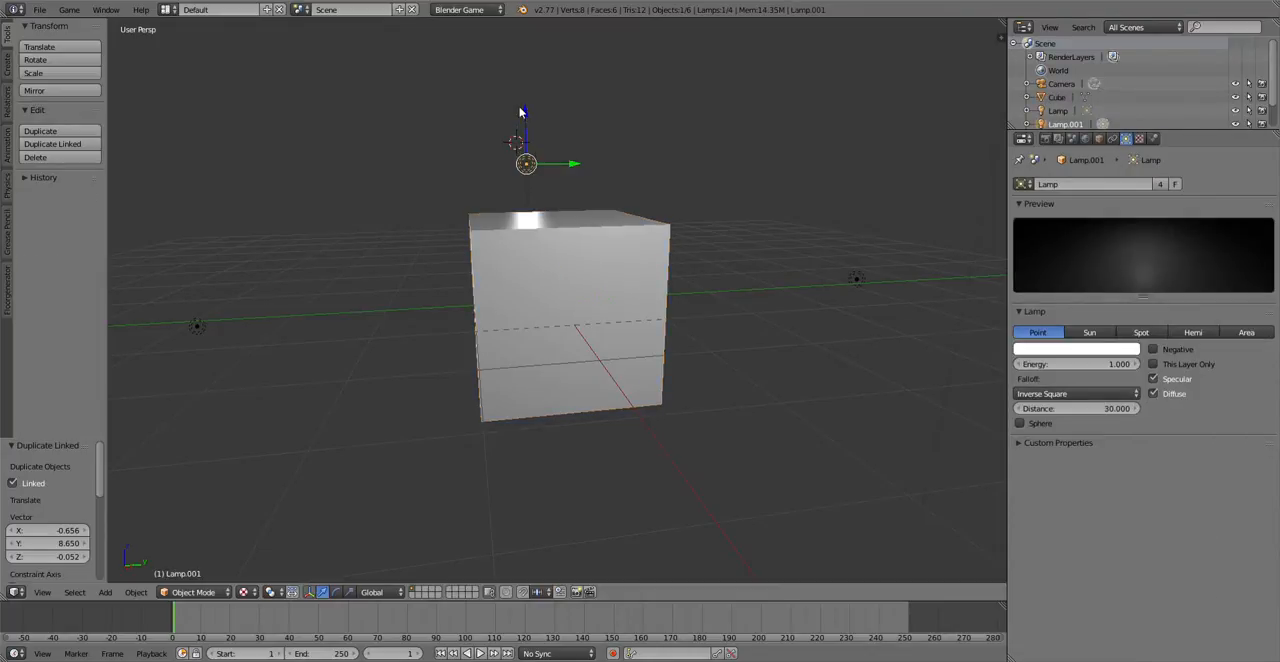
key("g")
key("z")
left_click(508, 57)
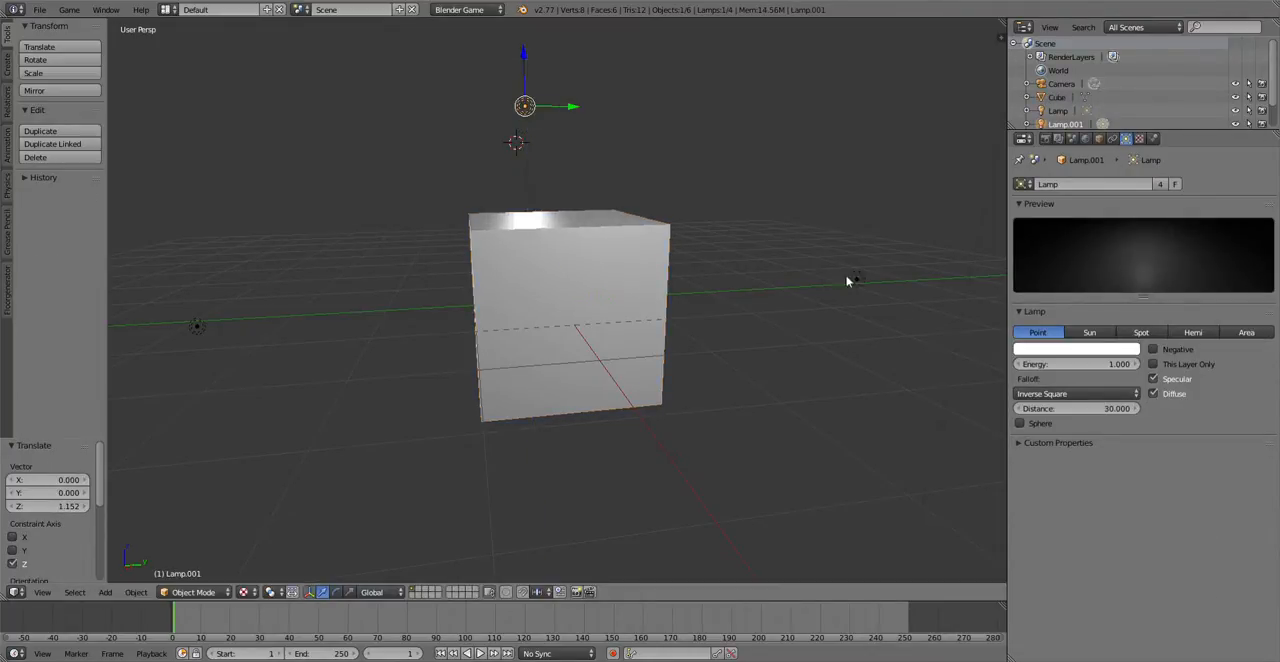
Step: Select the cube and raise the Marbre material's specular intensity to about 0.97
right_click(549, 343)
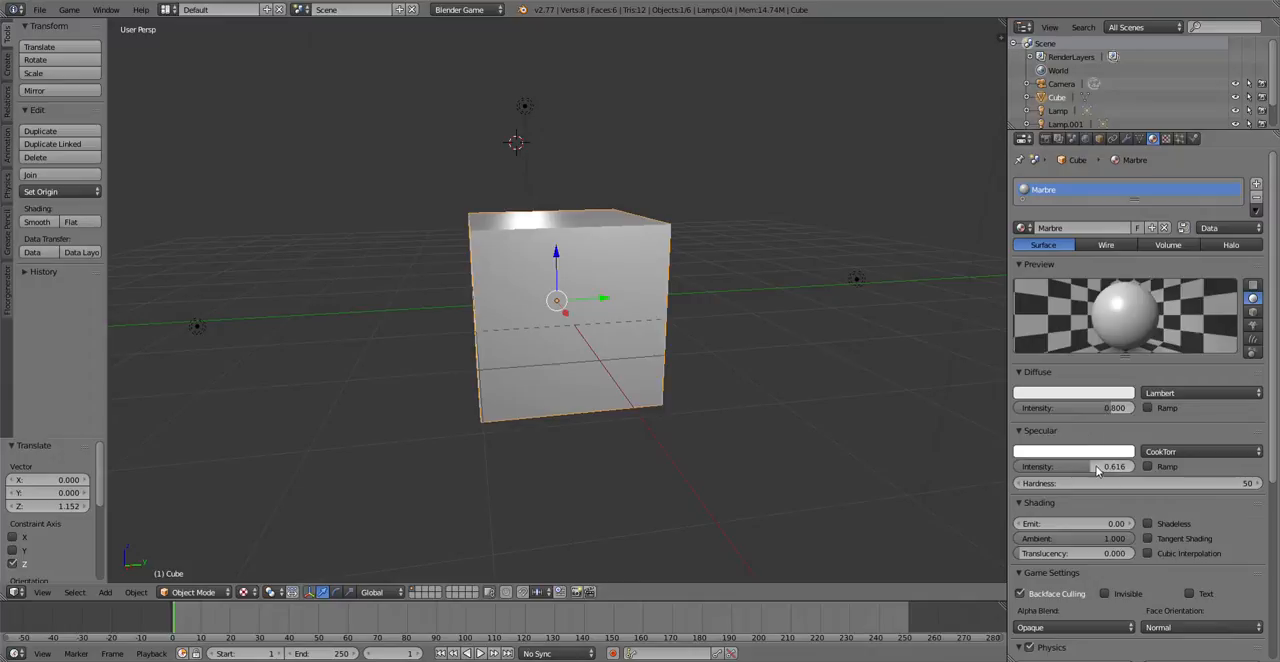
left_click_drag(1097, 473, 1094, 473)
left_click_drag(1069, 466, 1130, 466)
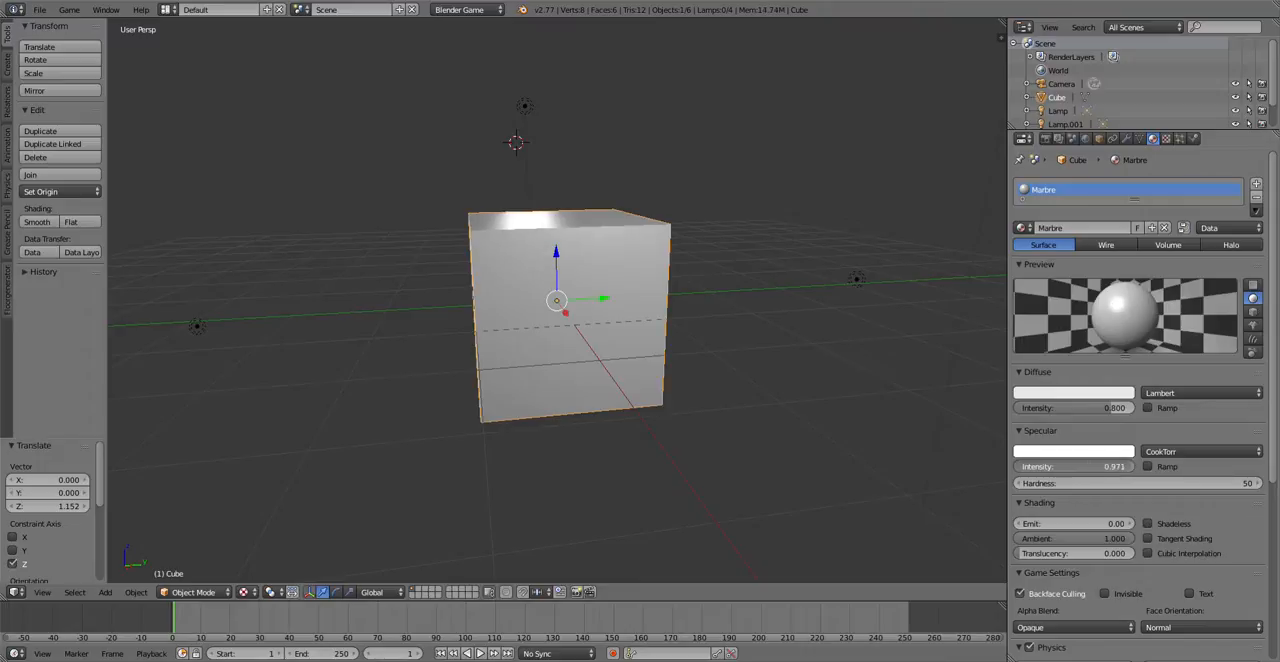
Step: Set the Marbre material's specular intensity to 0.5
left_click(1102, 469)
type("0")
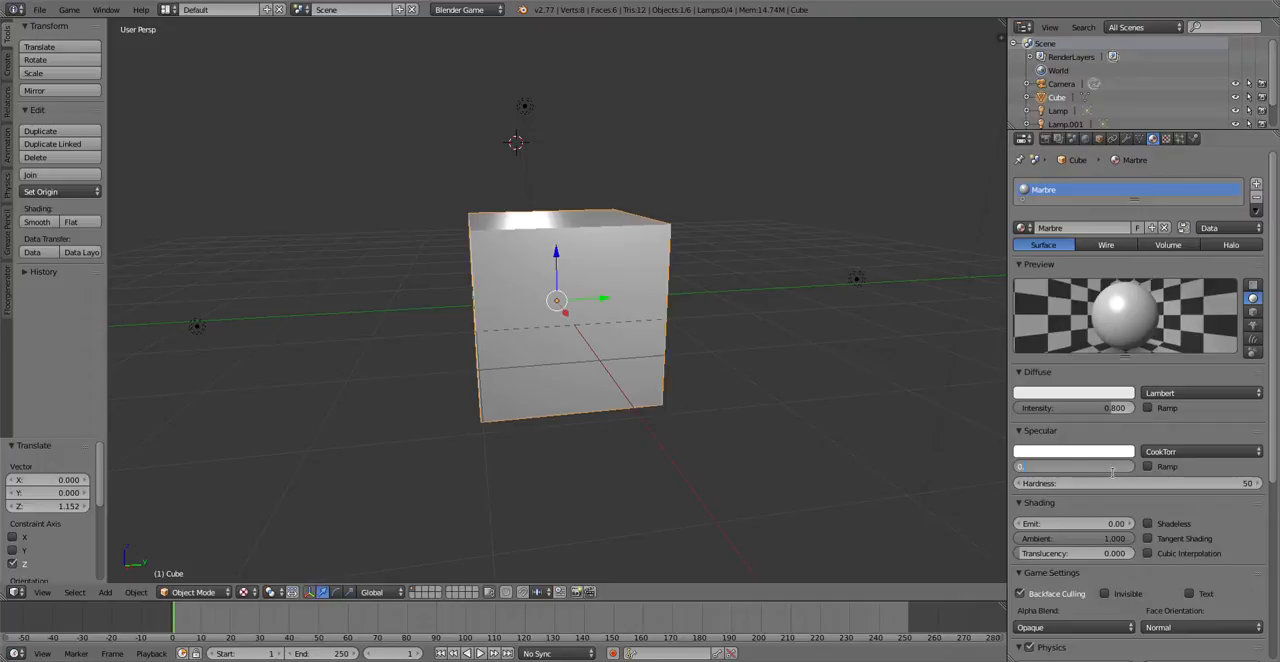
type(".5")
key("Return")
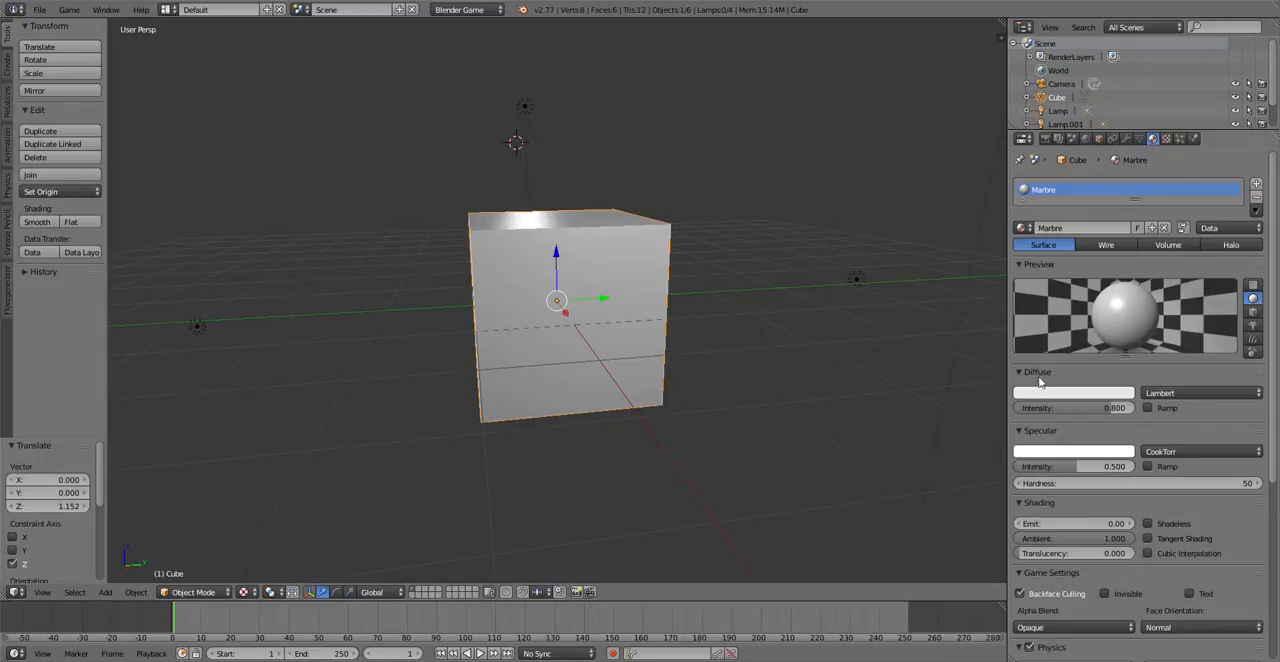
Step: Try the Marbre material's diffuse intensity at 0, and set it back to 0.8
mouse_move(628, 311)
middle_mouse_down()
mouse_move(632, 299)
mouse_move(549, 365)
mouse_move(556, 326)
middle_mouse_up()
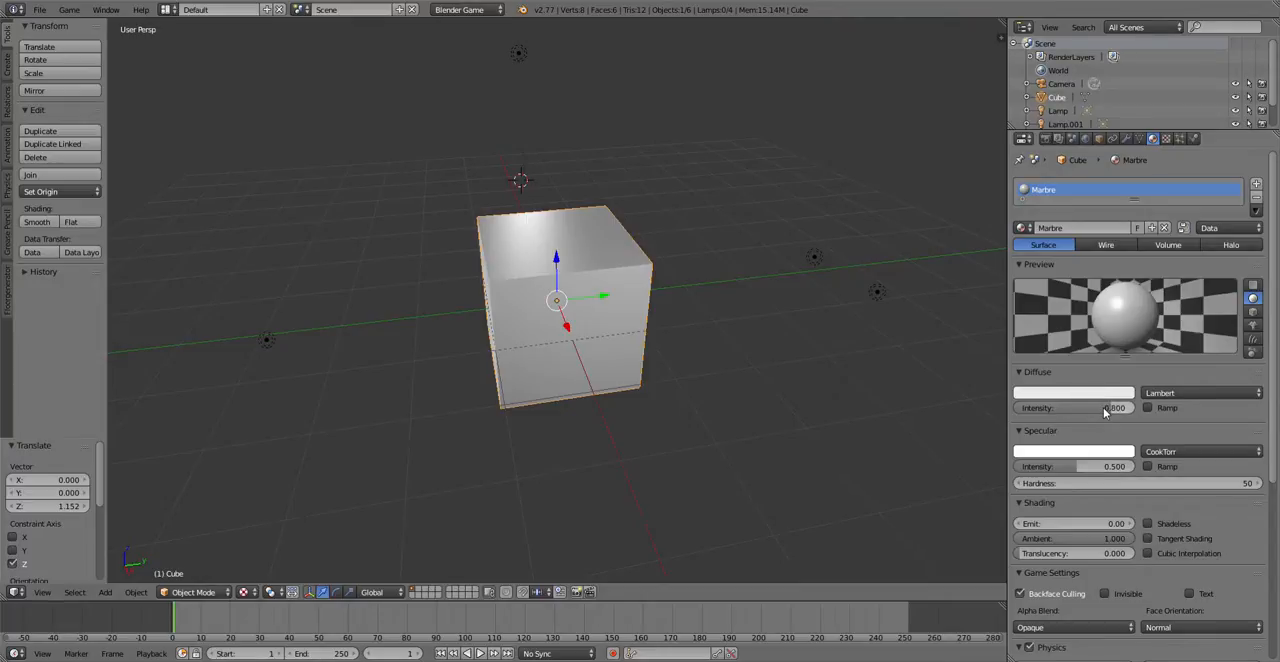
left_click_drag(1105, 412, 1018, 408)
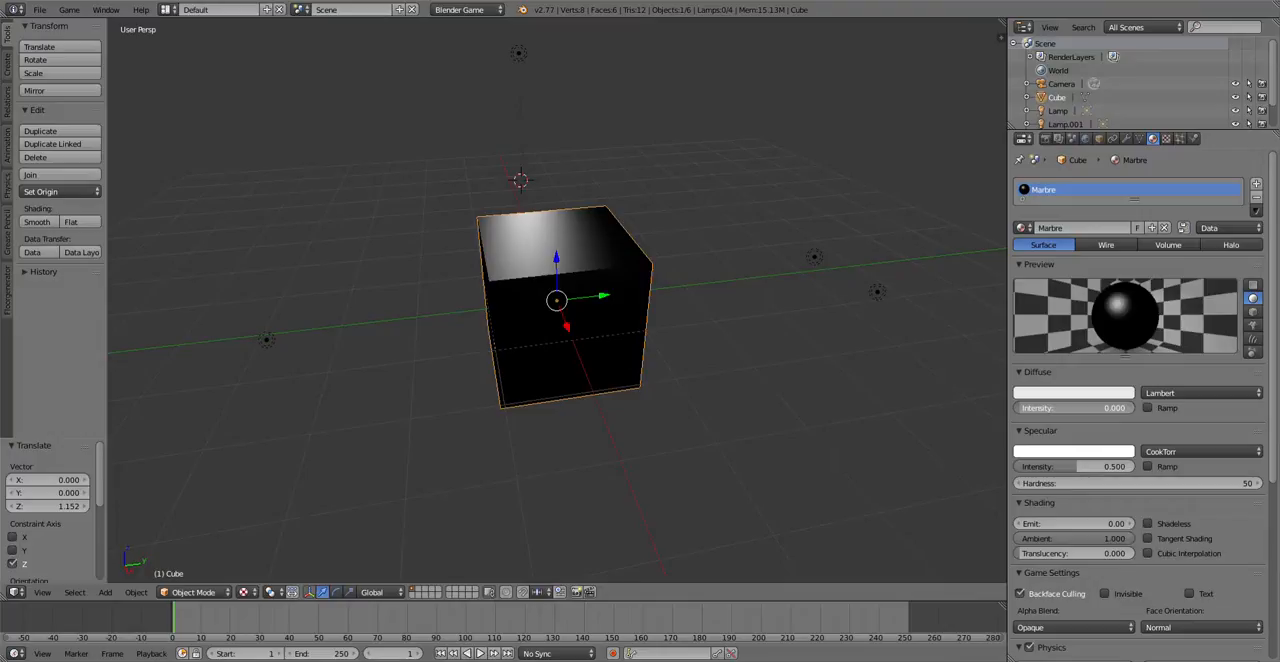
left_click_drag(1018, 408, 1130, 410)
left_click(1130, 409)
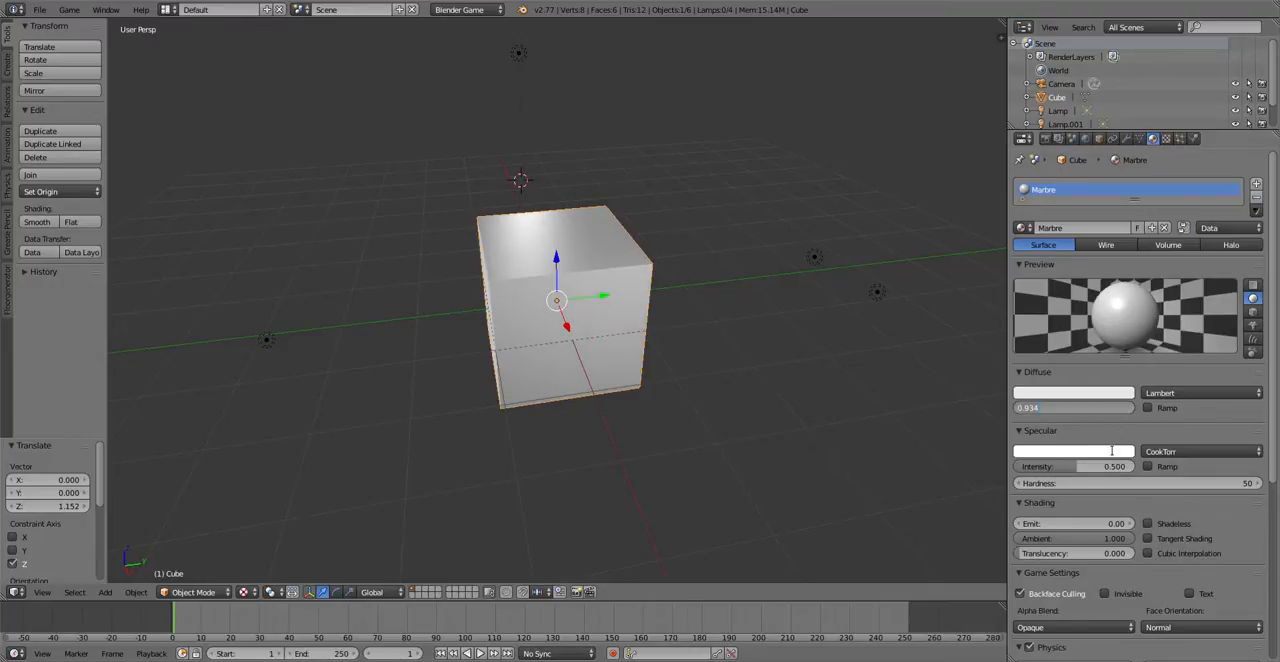
type("0.0")
key("BackSpace")
type("8")
key("Return")
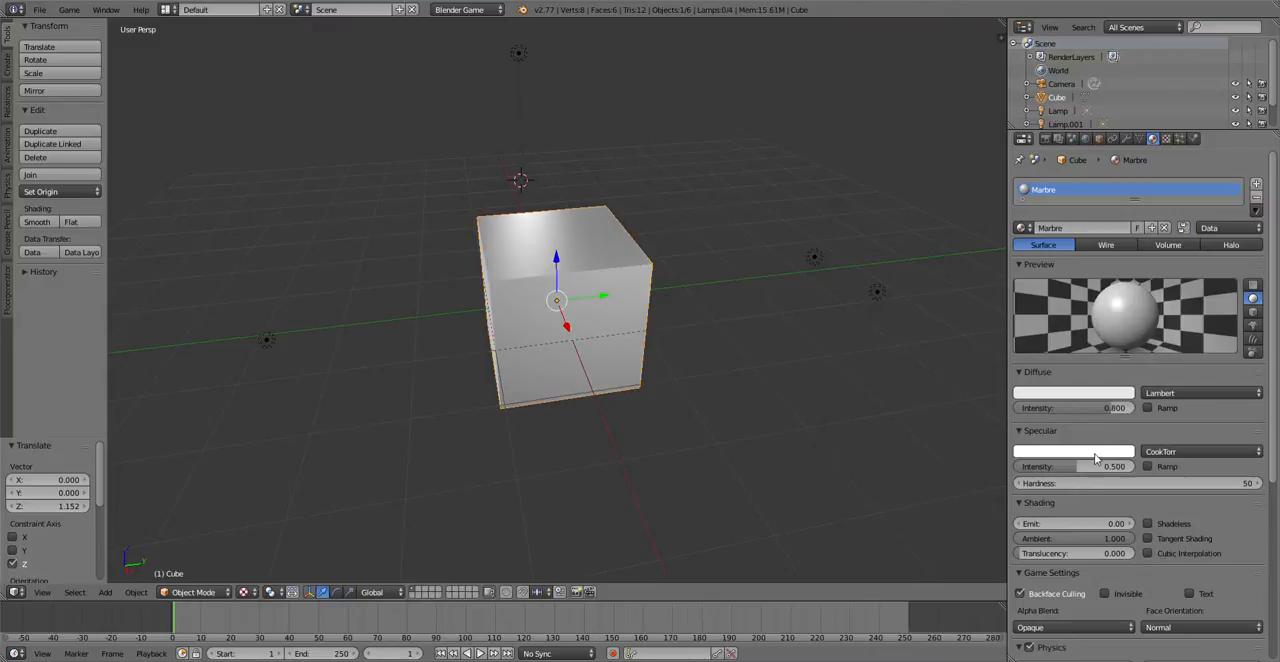
Step: Try a light blue and a warm off-white tint as the Marbre material's diffuse color
left_click(1077, 393)
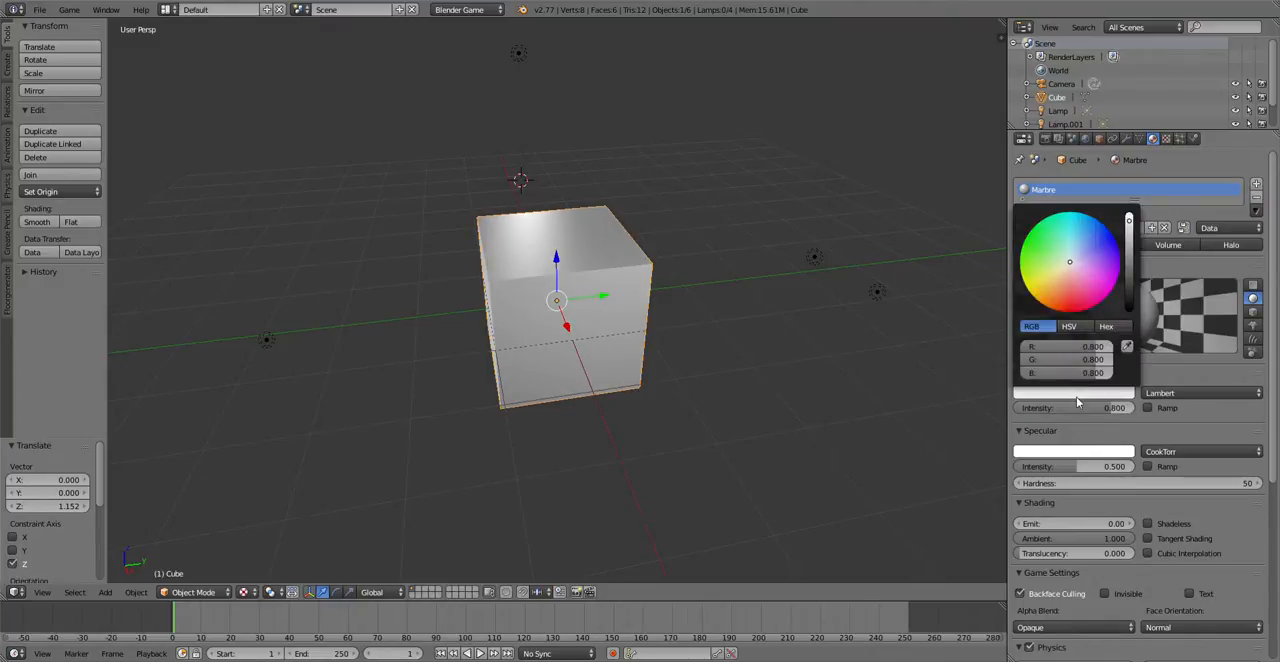
mouse_move(1071, 265)
left_mouse_down()
mouse_move(1055, 238)
mouse_move(1061, 273)
mouse_move(1079, 279)
mouse_move(1064, 254)
mouse_move(1070, 263)
left_mouse_up()
left_click_drag(1070, 263, 1073, 249)
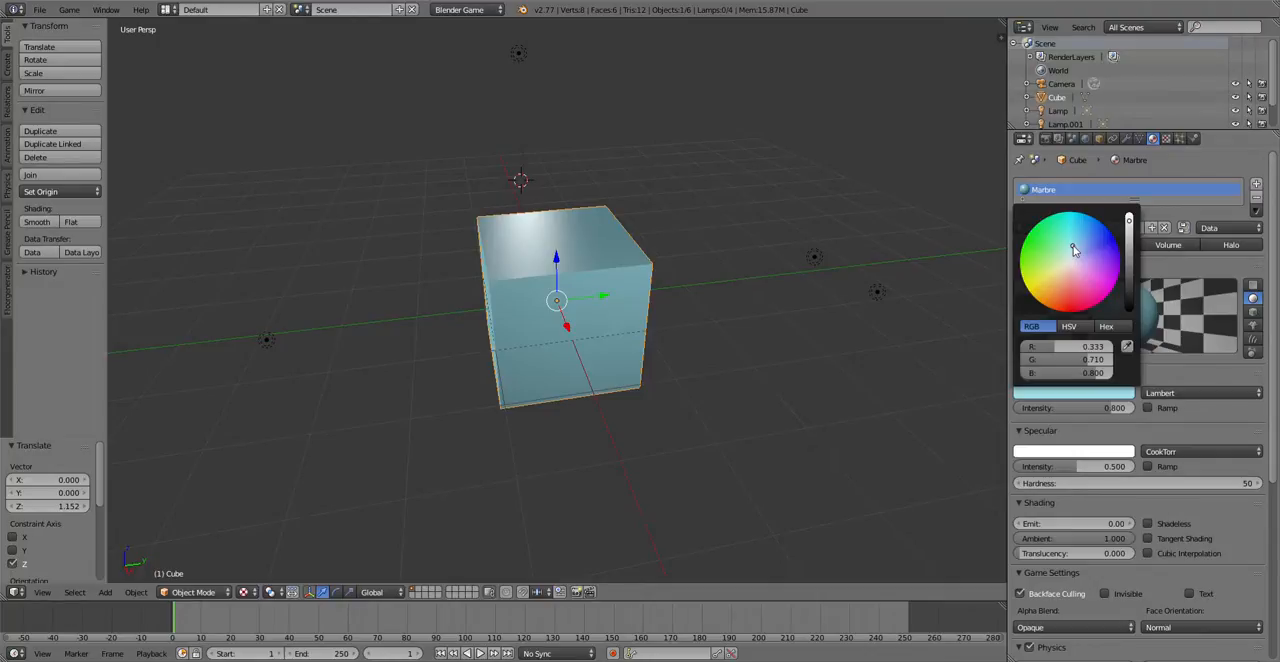
left_click_drag(1074, 250, 1067, 264)
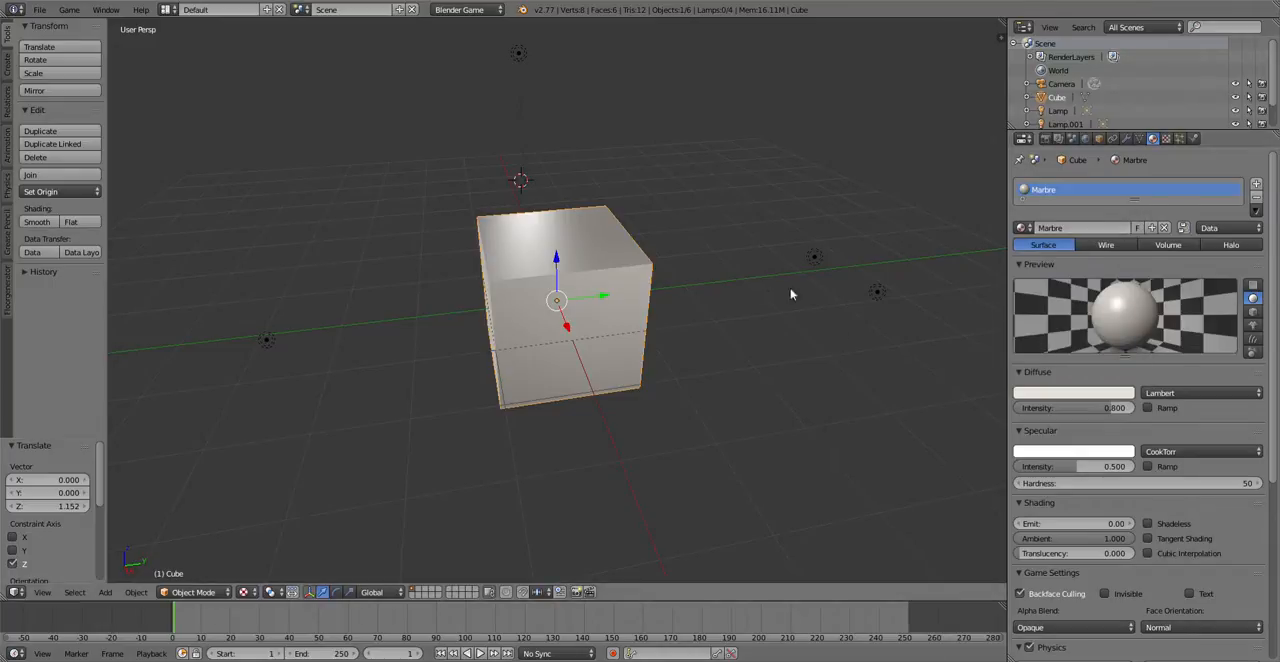
Step: Set the Marbre material's diffuse color to a neutral light grey with R, G and B all at 0.8
left_click(1080, 393)
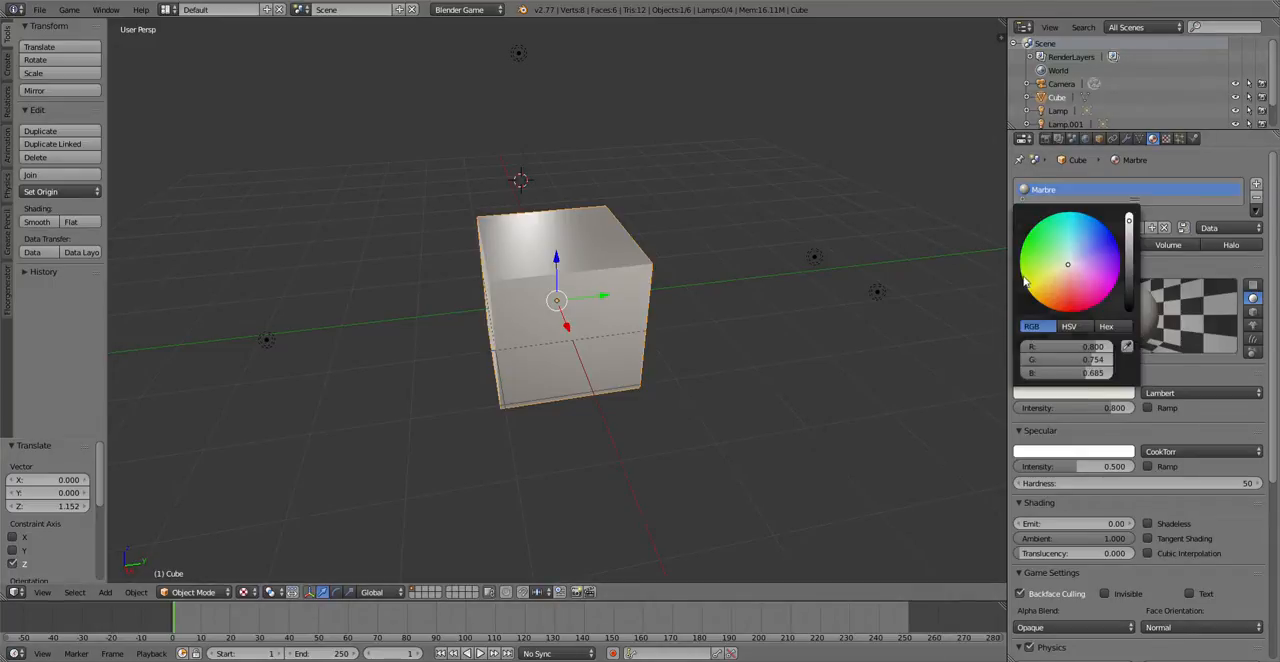
left_click(1071, 264)
left_click_drag(1071, 264, 1071, 259)
left_click(1100, 347)
type("0")
key("Tab")
type("0.8")
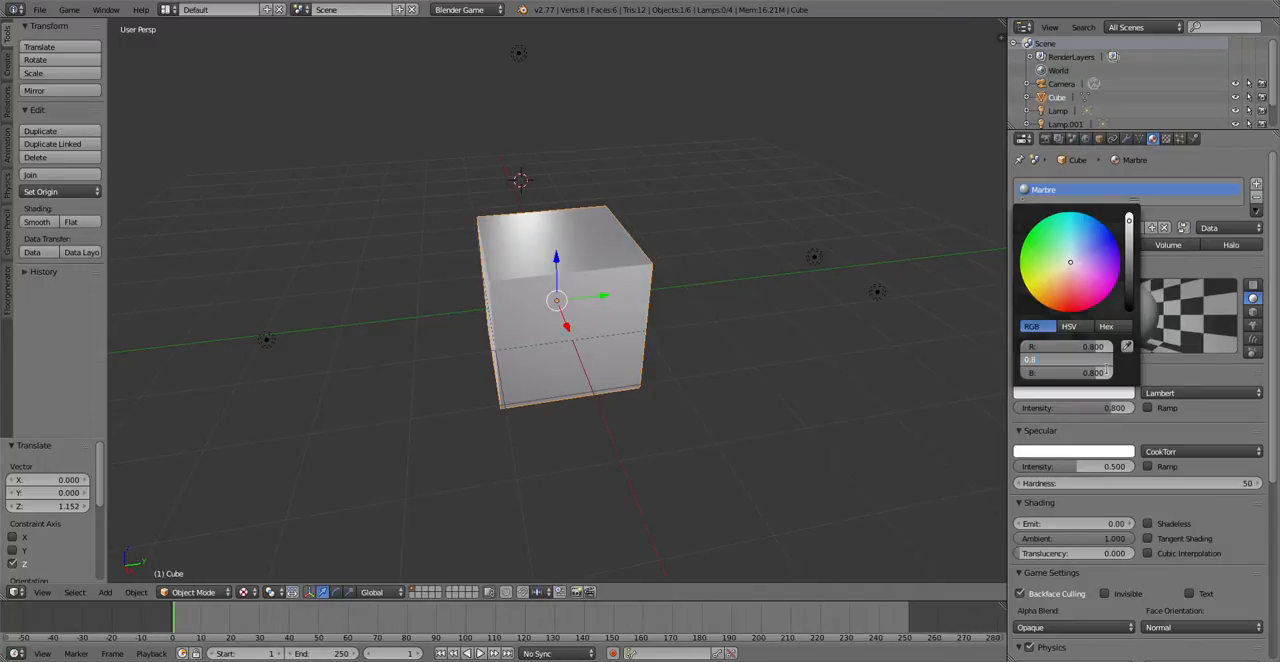
key("Tab")
type("0")
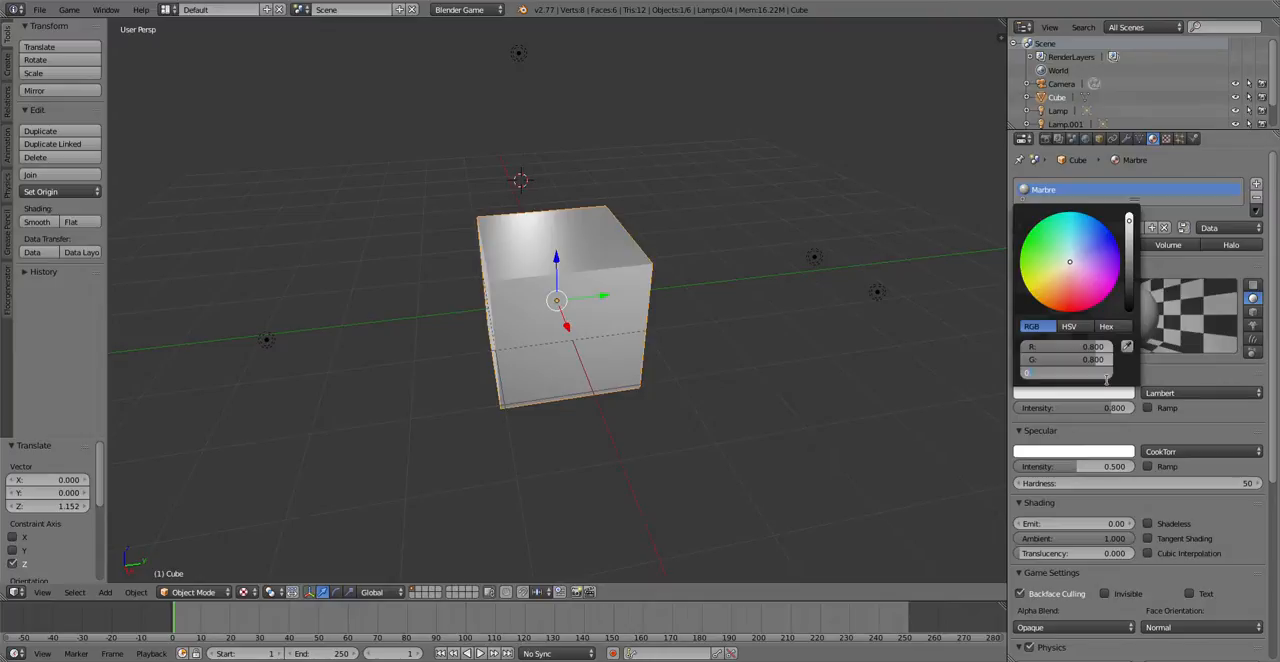
type(".8")
key("Return")
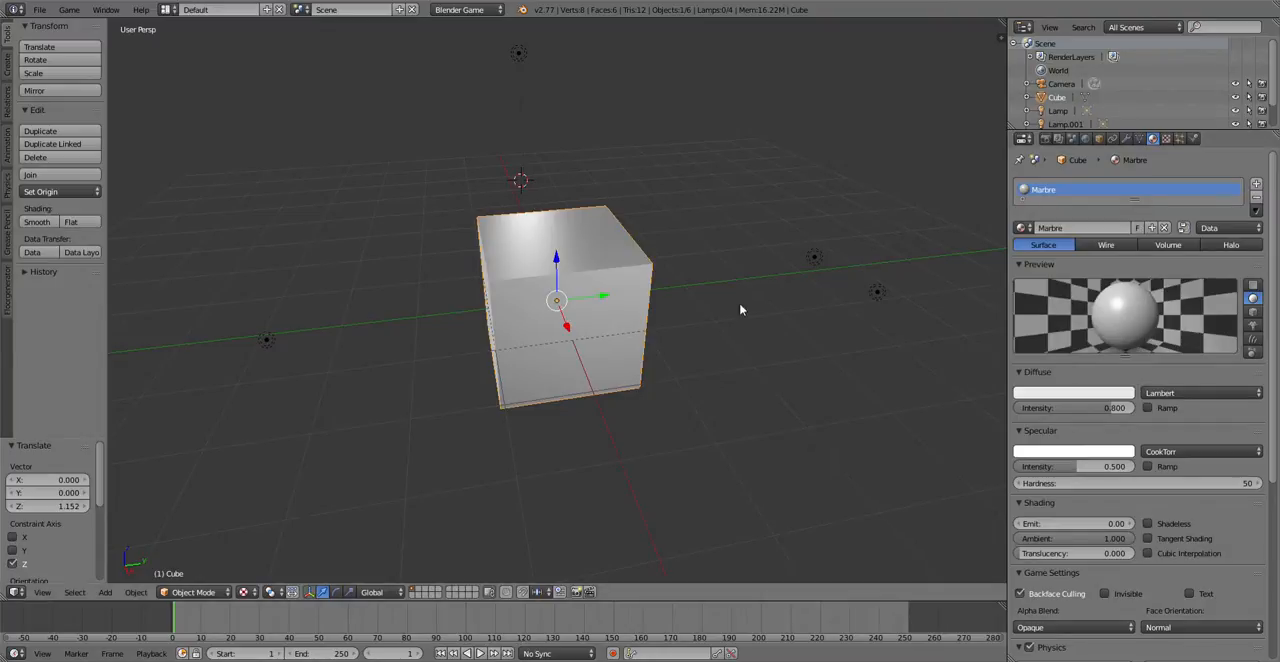
Step: Examine the lighting and highlights on the cube's faces from several sides, from above and from below
scroll(525, 314, "up", 3)
scroll(525, 314, "down", 3)
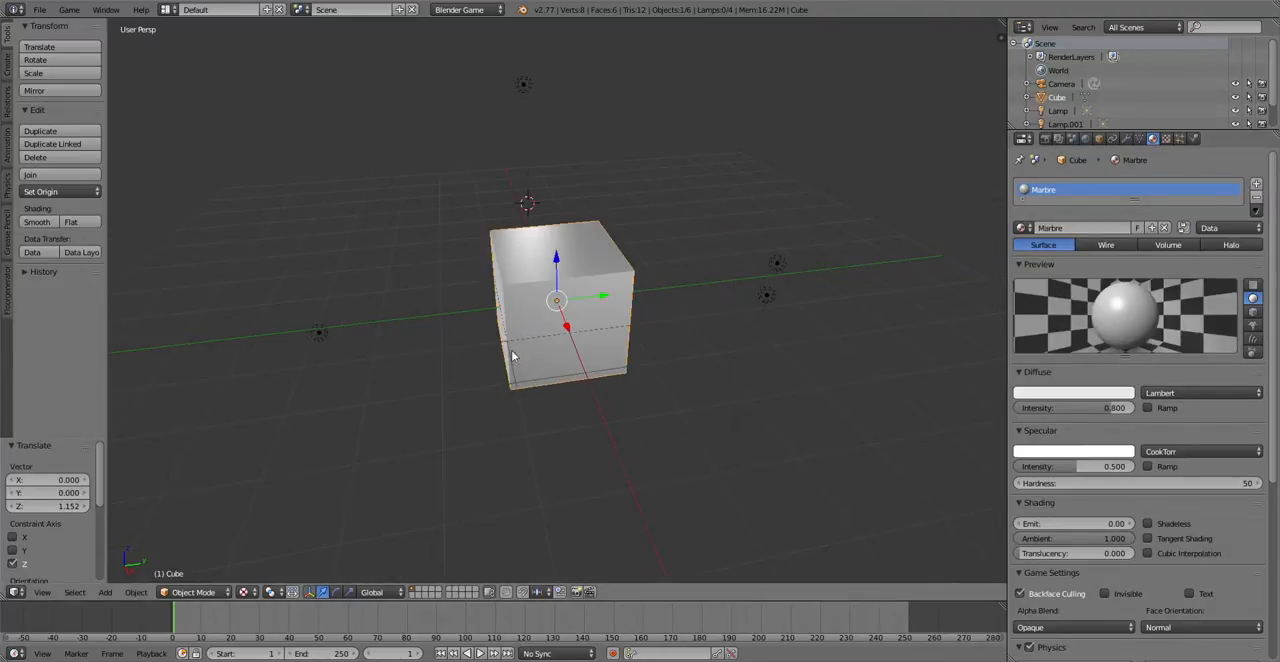
scroll(510, 345, "up", 5)
scroll(502, 300, "down", 5)
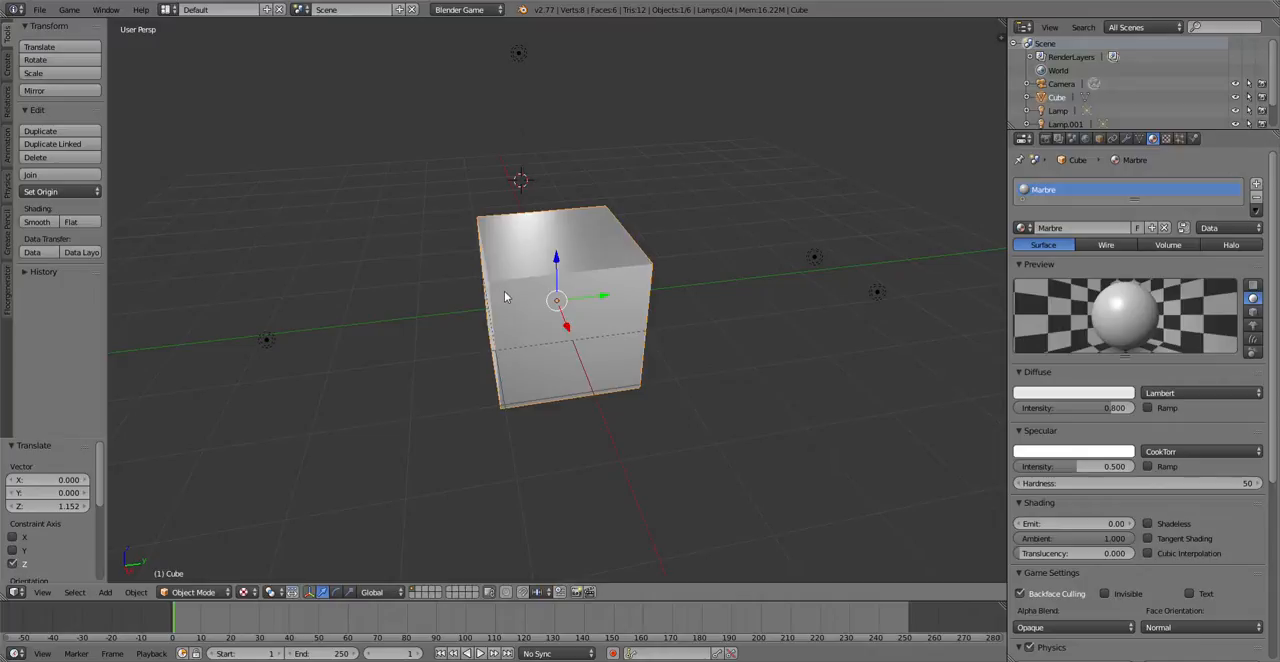
scroll(504, 291, "down", 3)
scroll(507, 300, "up", 5)
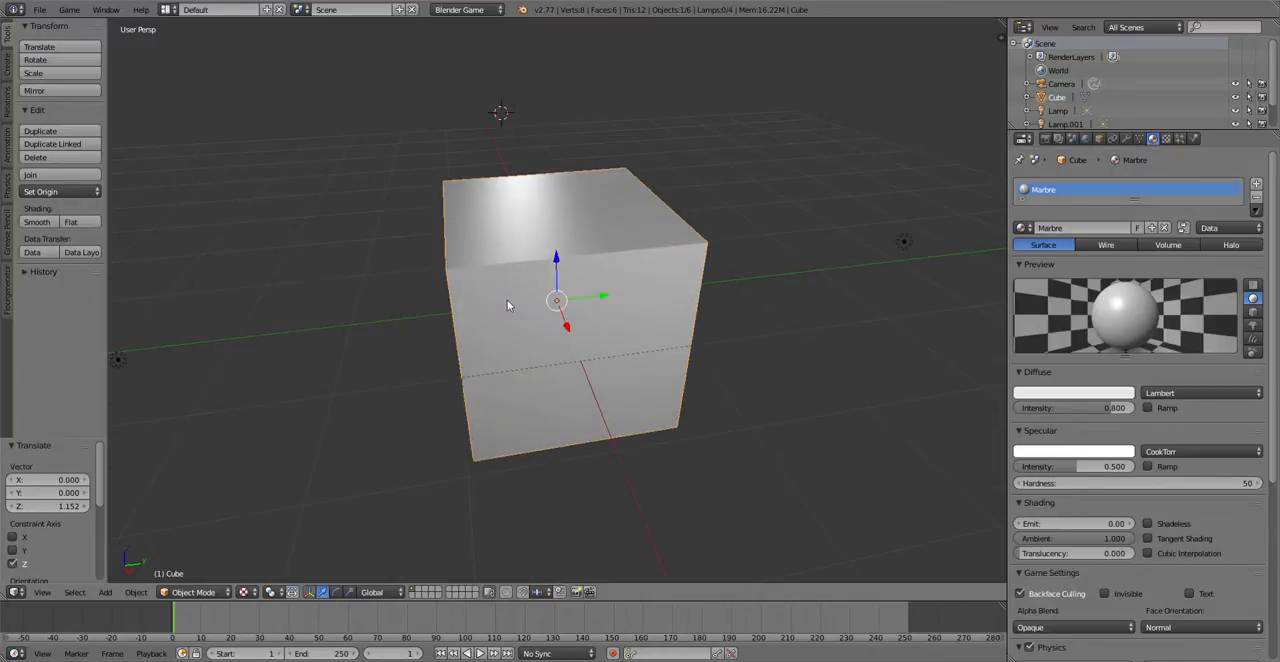
middle_click_drag(532, 296, 714, 266)
scroll(700, 277, "down", 2)
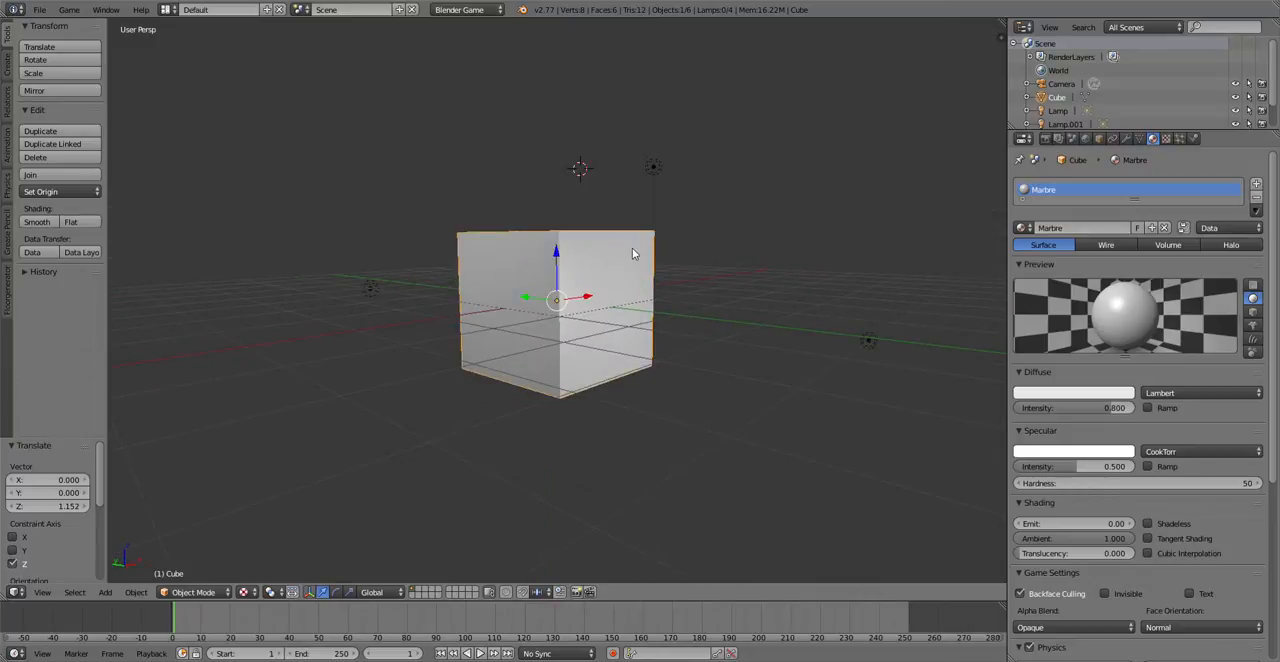
scroll(605, 390, "down", 3)
scroll(605, 295, "up", 5)
scroll(604, 294, "down", 3)
middle_click_drag(612, 282, 443, 254)
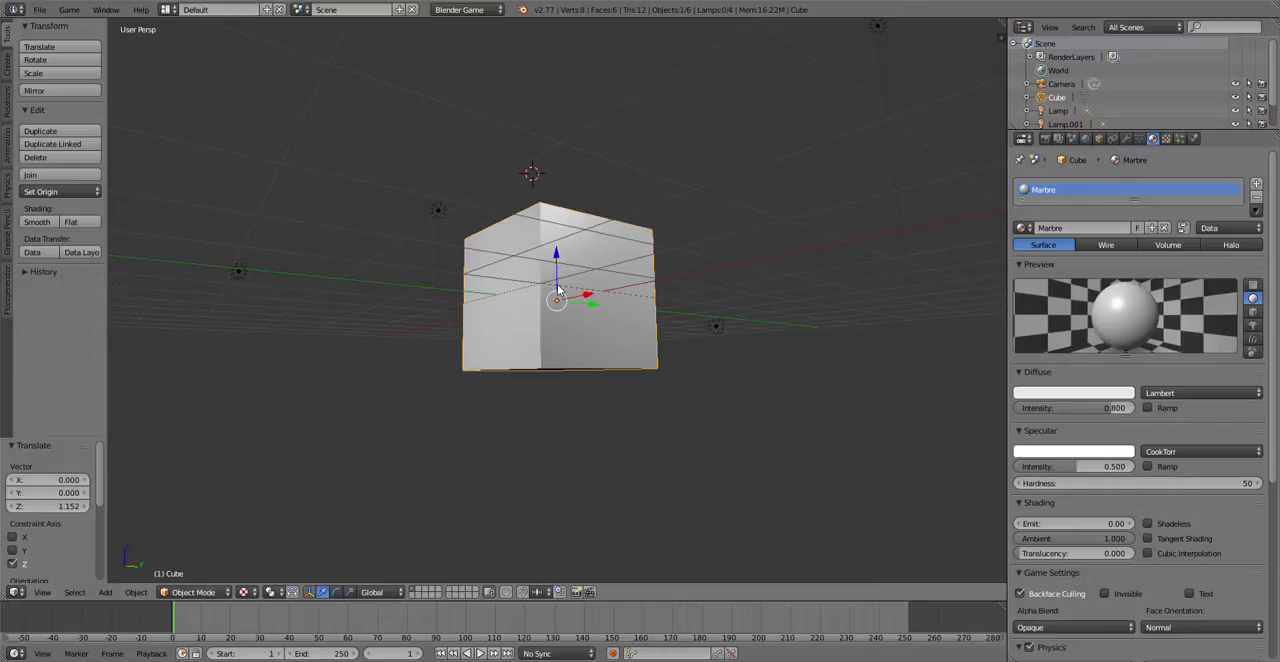
scroll(565, 288, "down", 2)
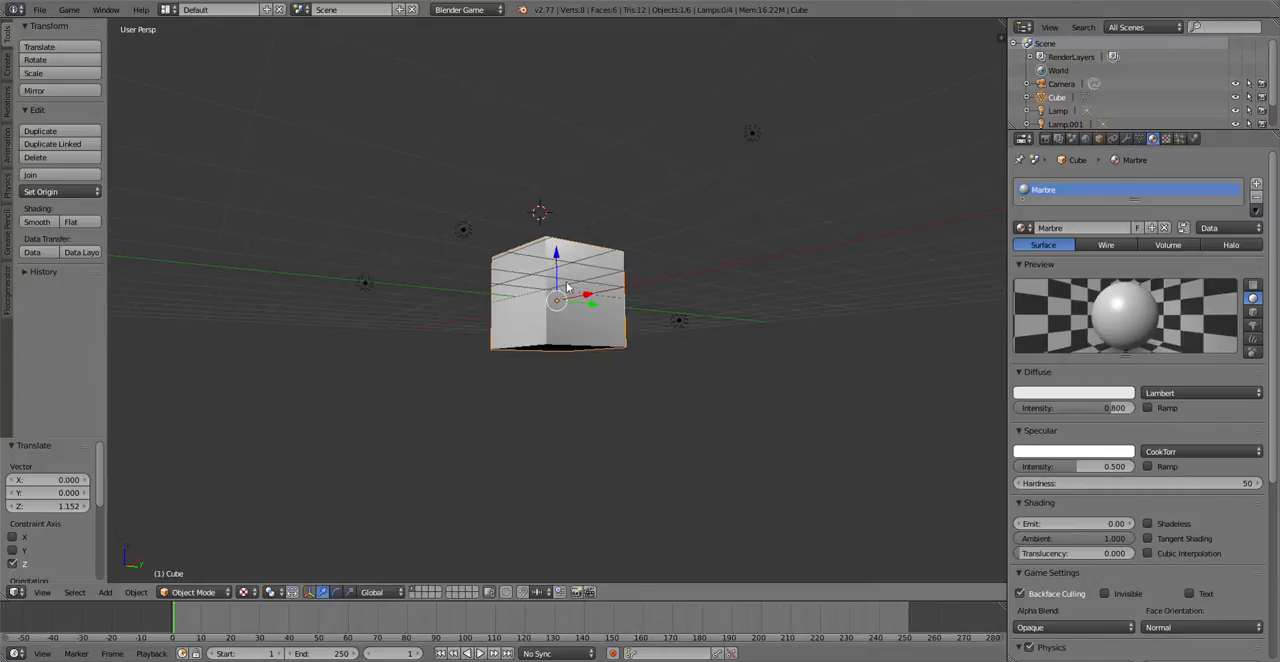
middle_click_drag(562, 262, 474, 349)
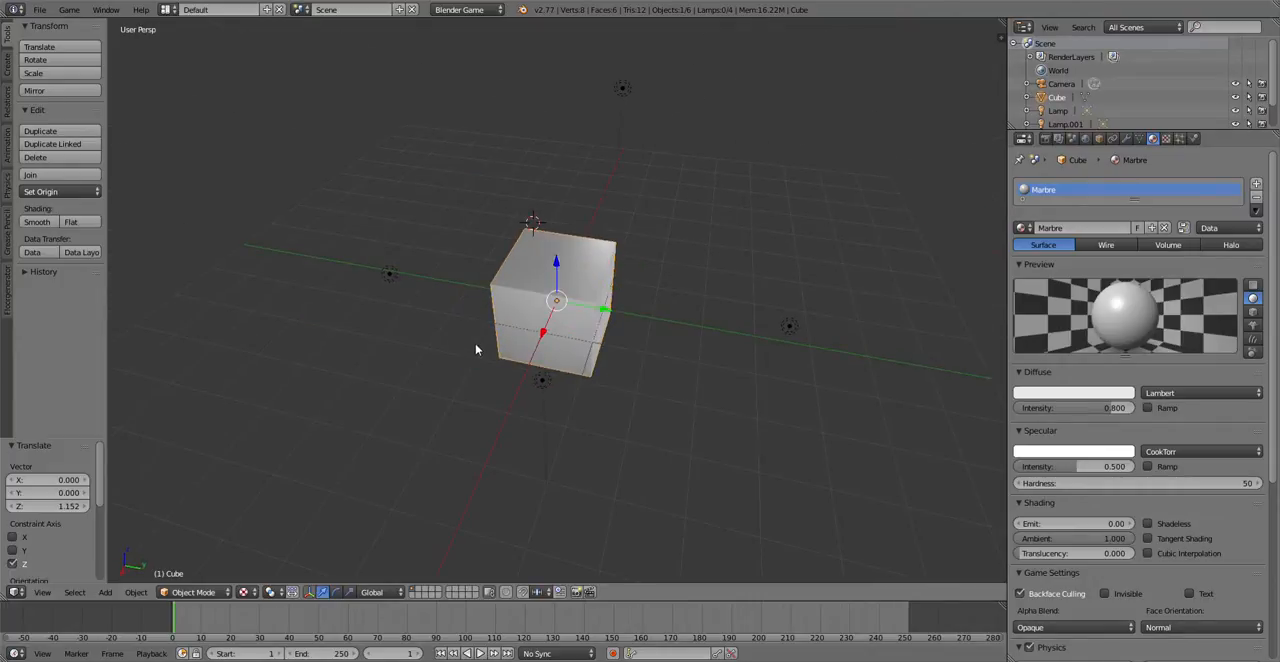
scroll(480, 343, "up", 3)
middle_click_drag(683, 279, 582, 240)
scroll(582, 240, "down", 5)
scroll(582, 240, "up", 5)
scroll(582, 240, "down", 4)
scroll(538, 247, "down", 3)
scroll(538, 247, "up", 6)
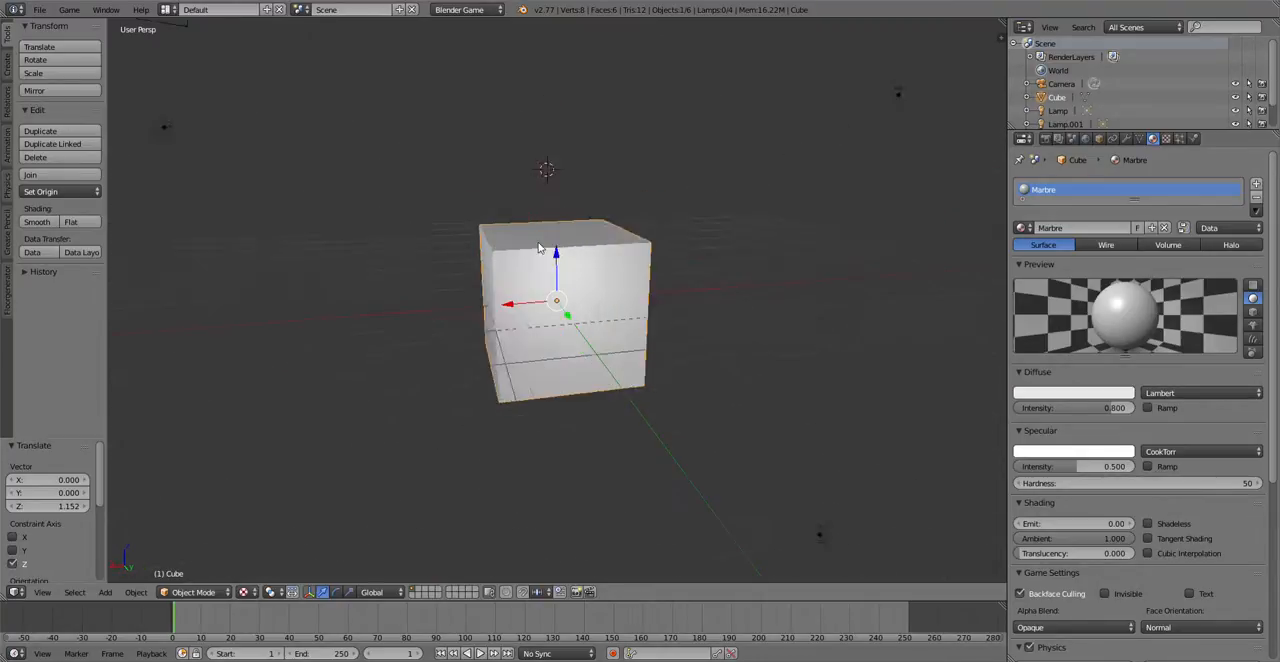
Step: Delete the camera from the scene
scroll(538, 247, "down", 5)
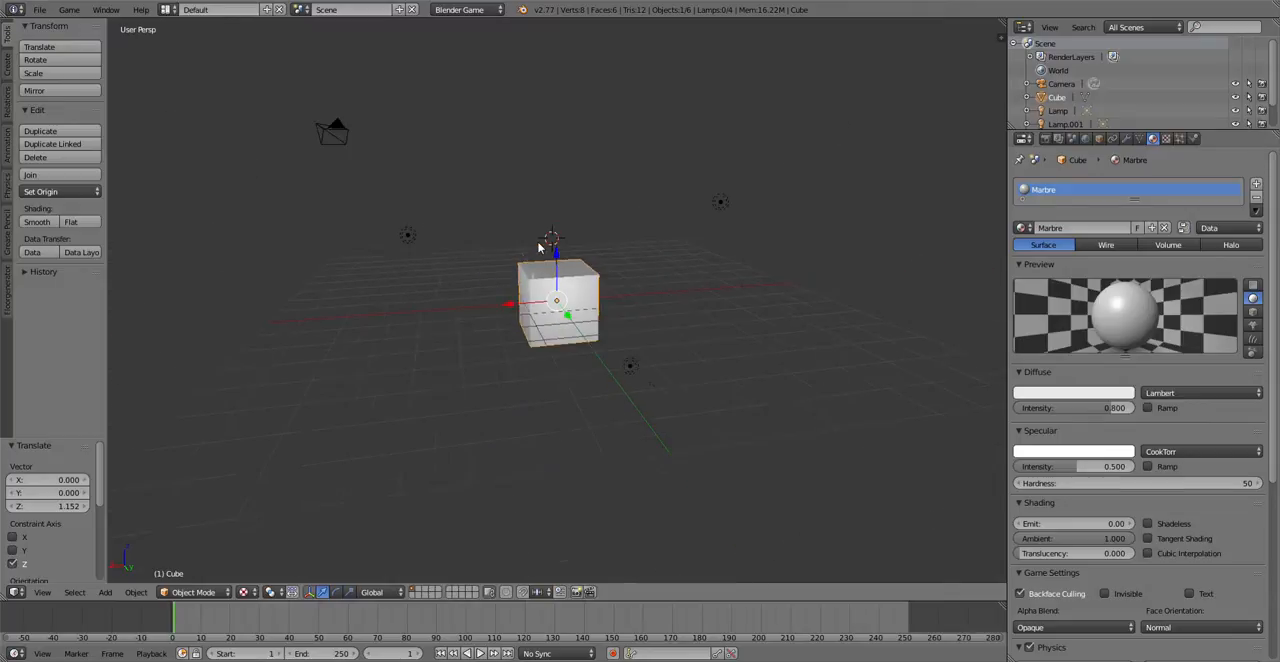
scroll(538, 247, "up", 2)
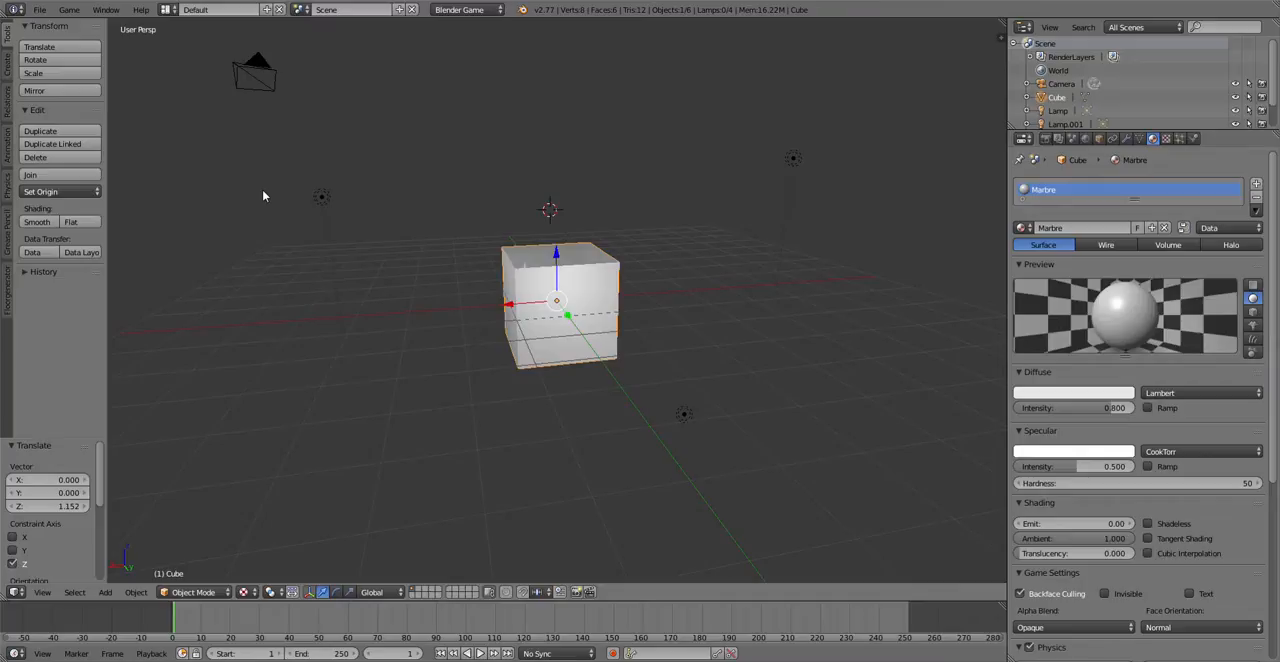
right_click(246, 72)
scroll(248, 76, "down", 3)
scroll(250, 78, "up", 4)
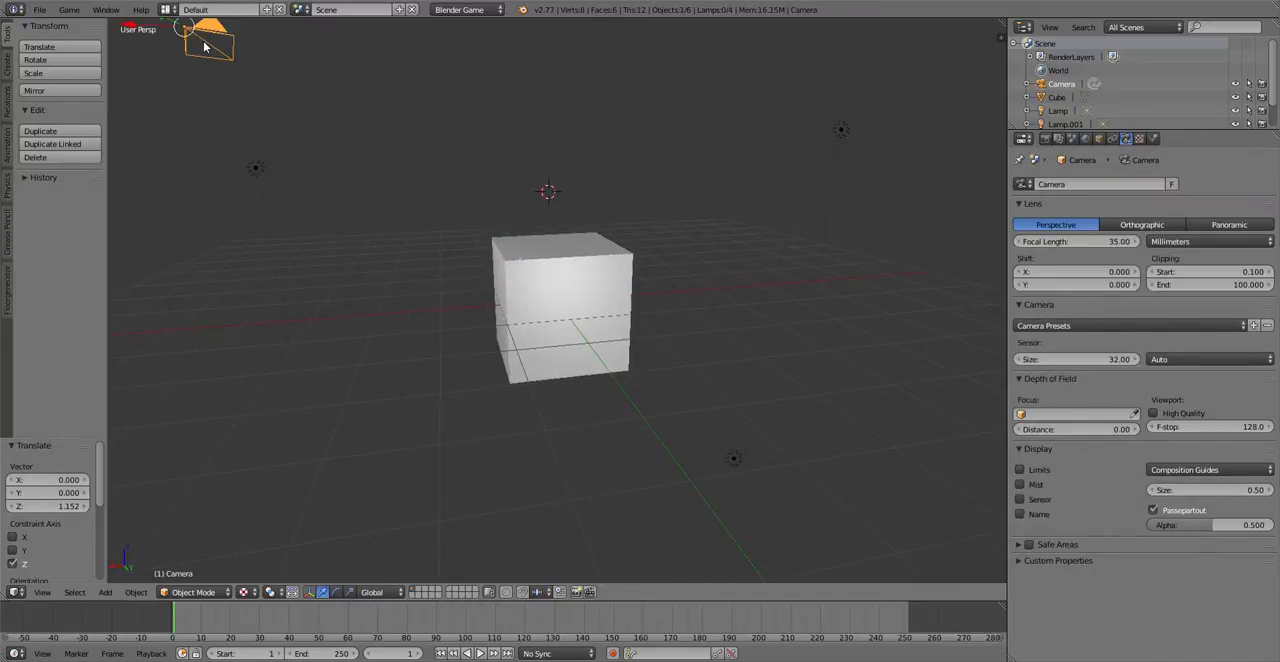
key("x")
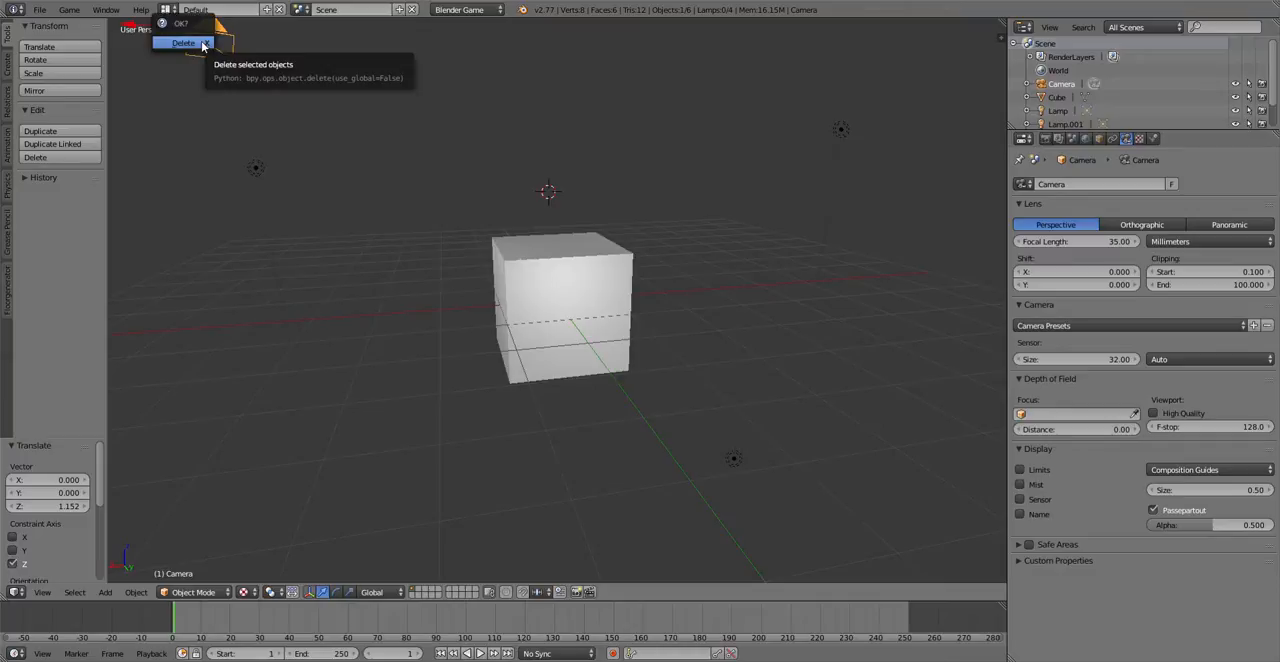
left_click(184, 43)
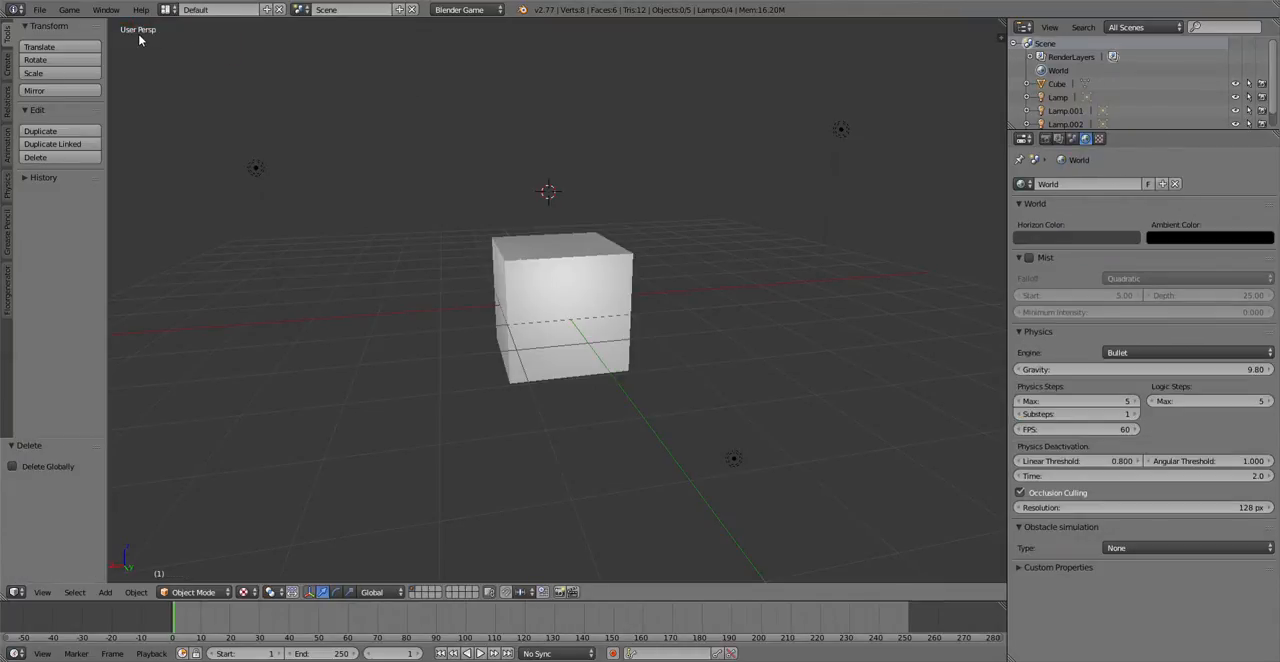
Step: Select the cube and unlink the existing Tex texture from its Marbre material
right_click(556, 287)
middle_click_drag(544, 235, 361, 210)
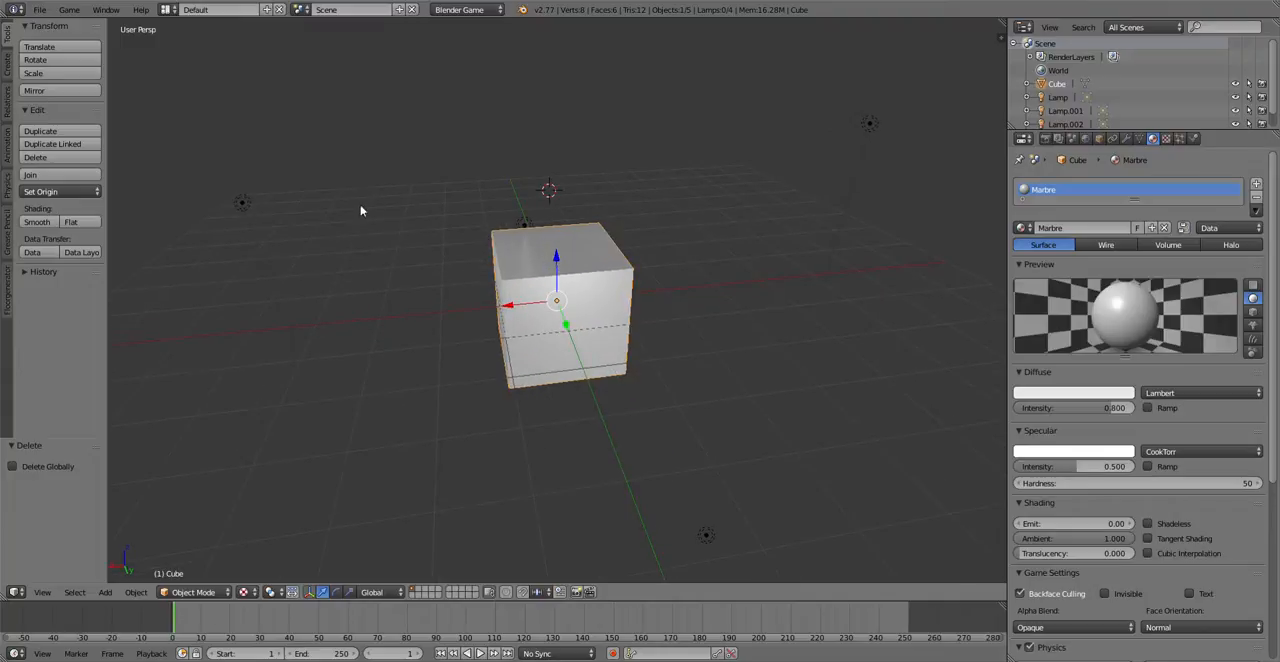
scroll(457, 309, "down", 2)
scroll(469, 296, "up", 3)
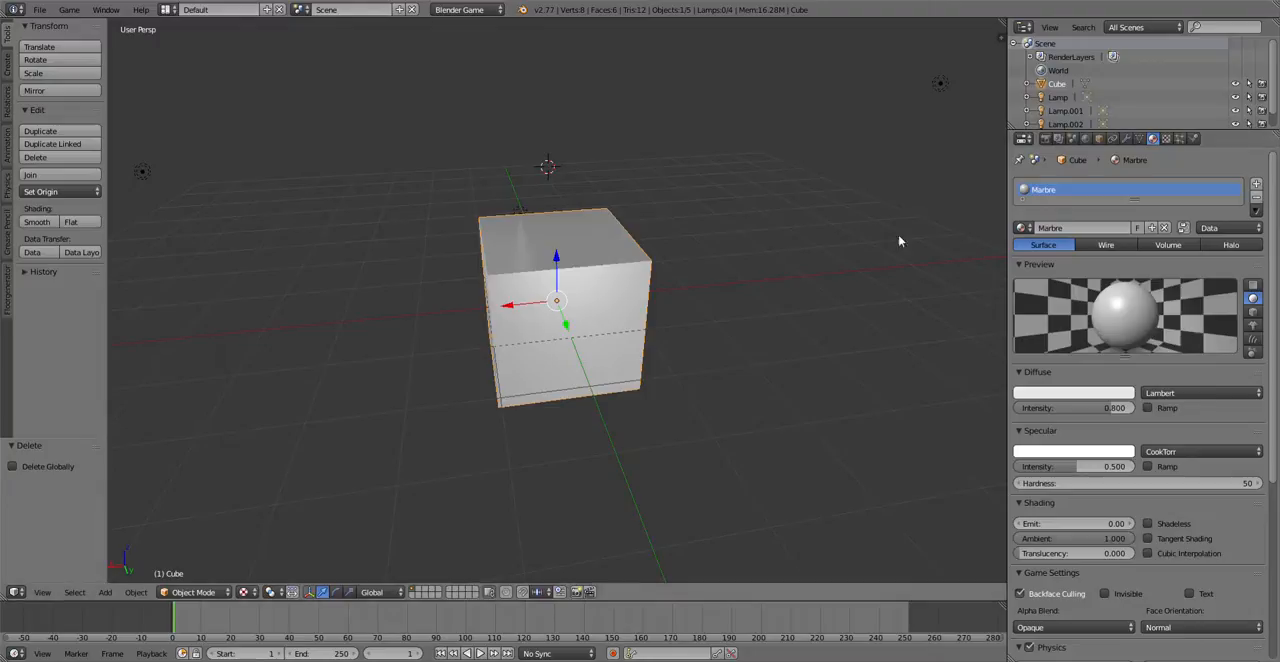
left_click(1165, 139)
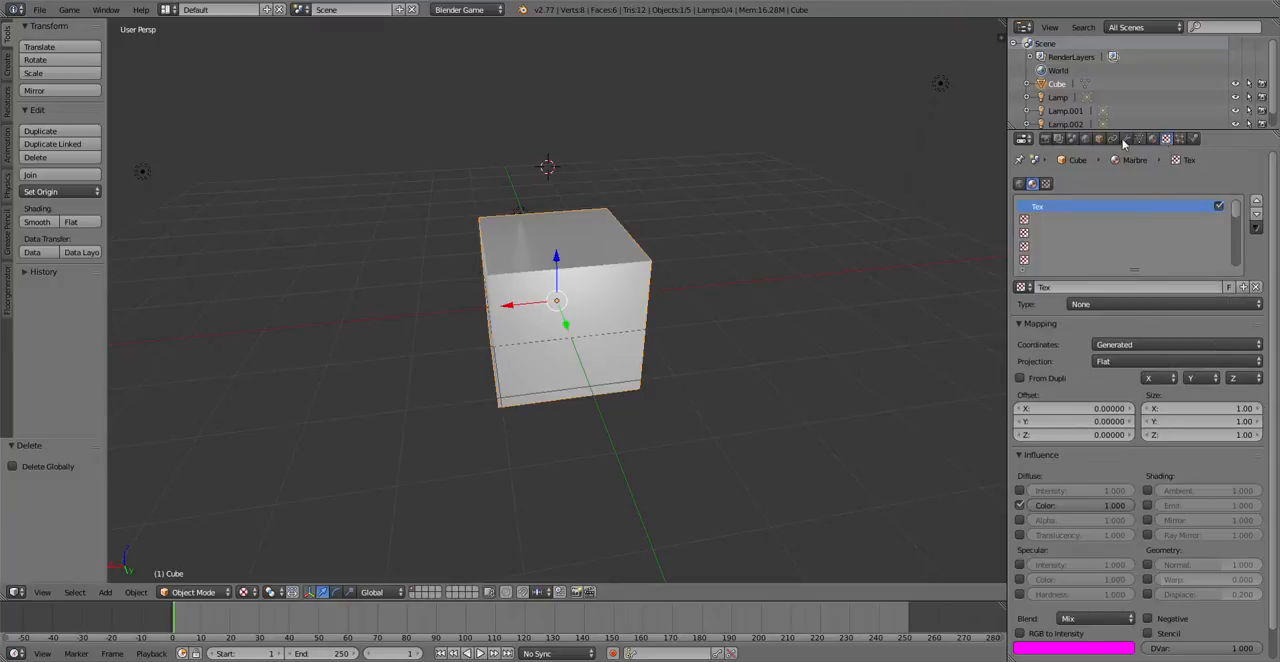
left_click(1256, 287)
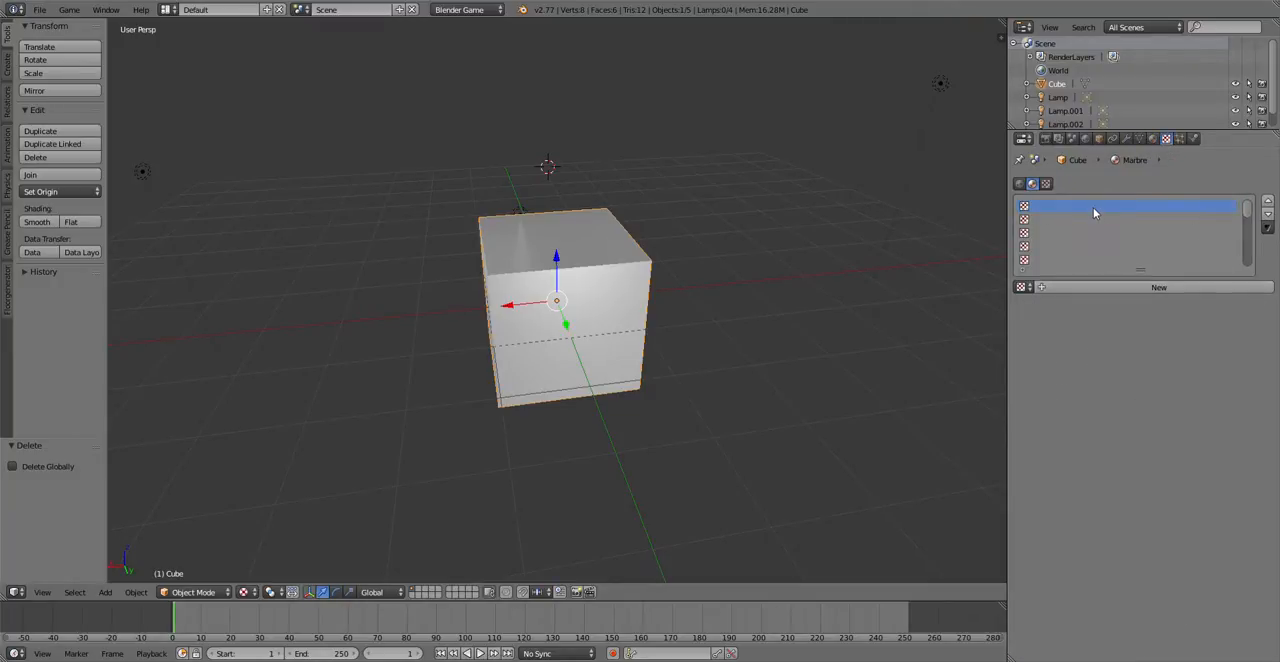
Step: Add a new texture named Texture_marbre1 to the Marbre material, with Image or Movie as its type
left_click(1122, 287)
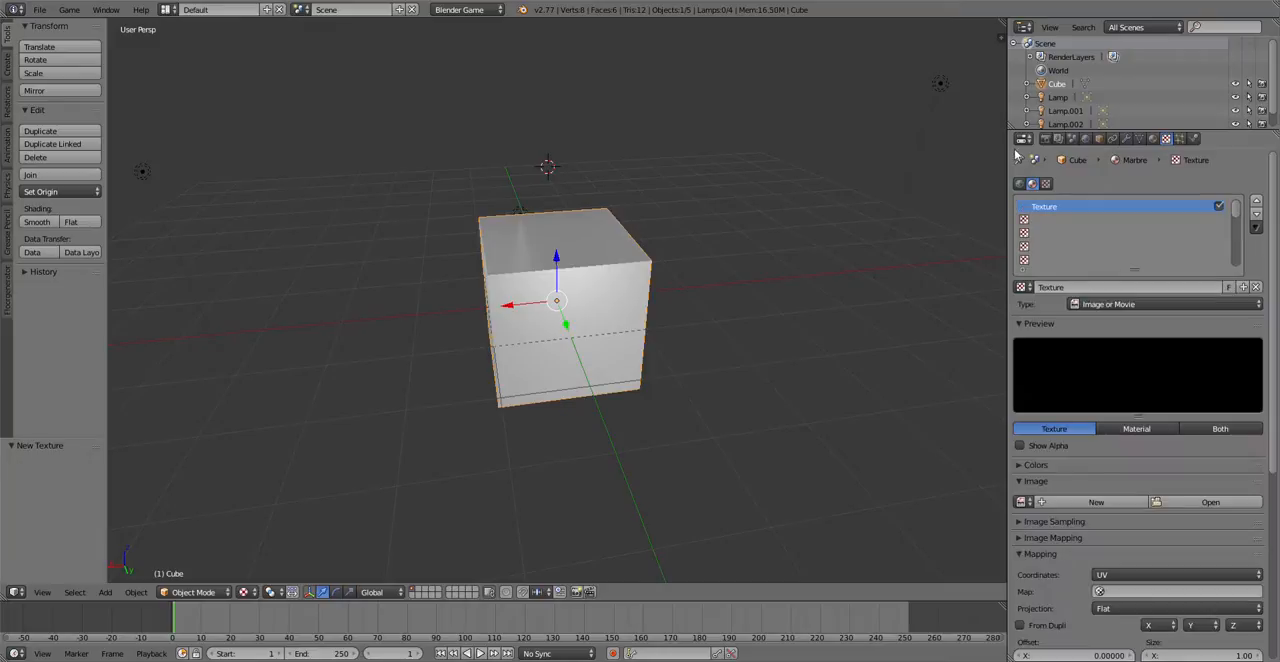
double_click(1054, 212)
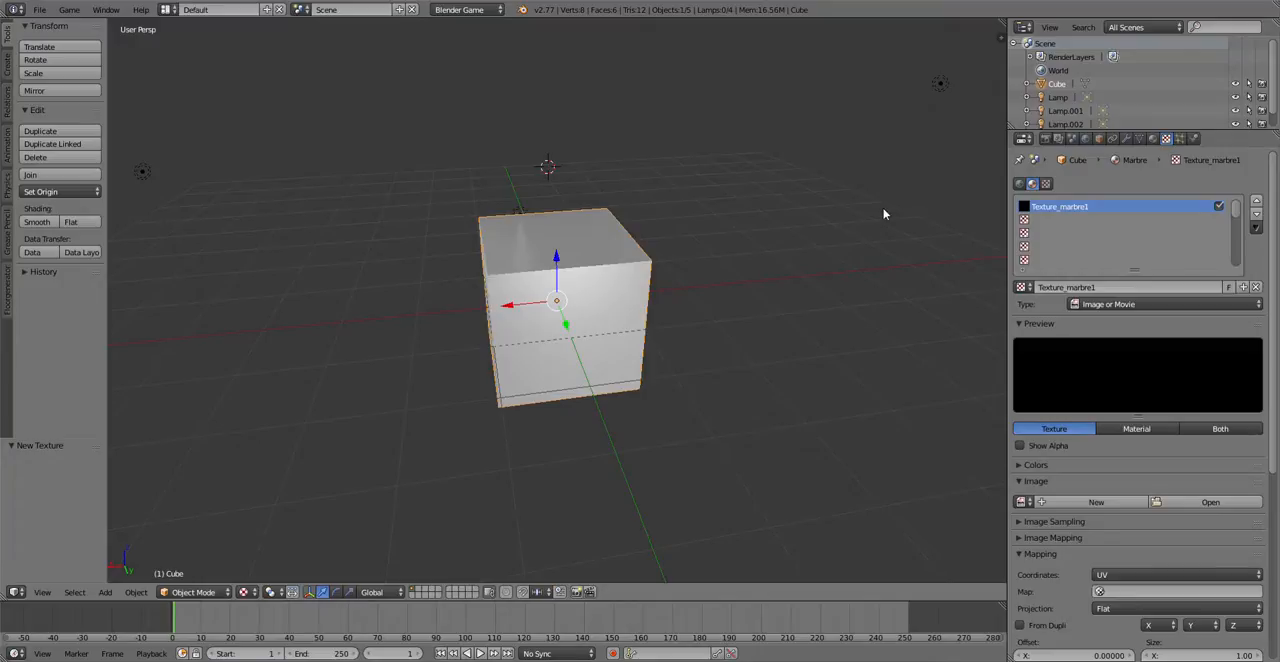
left_click(1093, 304)
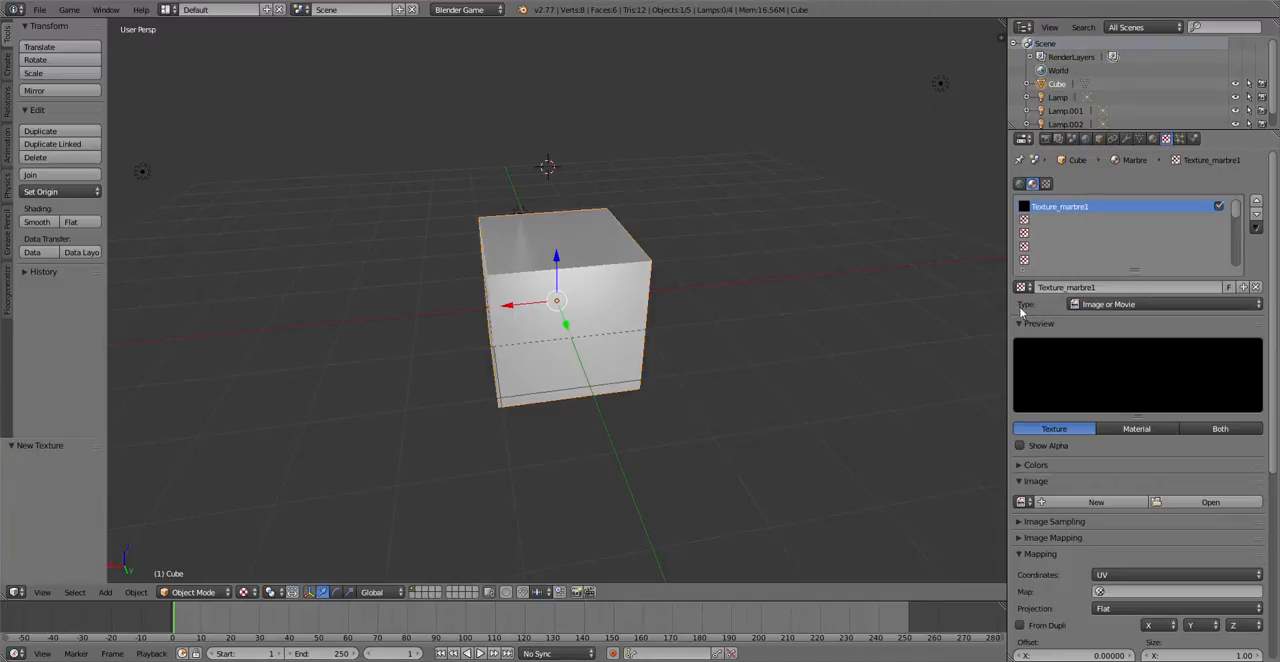
left_click(1097, 305)
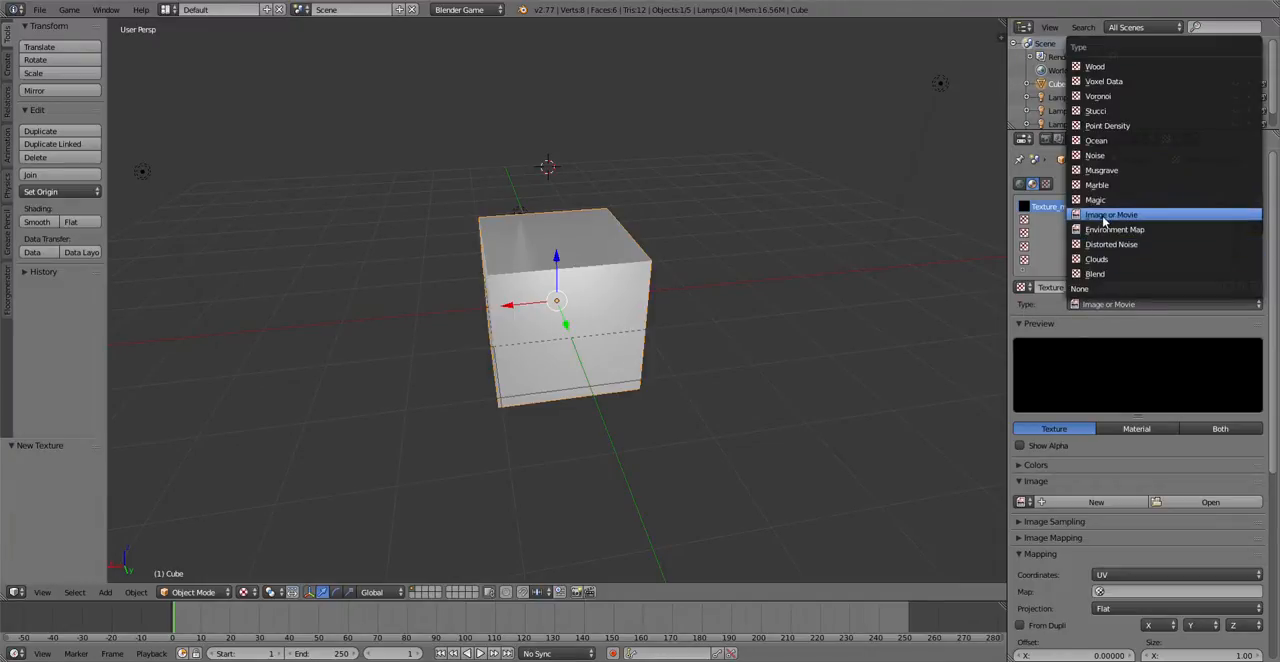
left_click(1104, 216)
left_click(1094, 309)
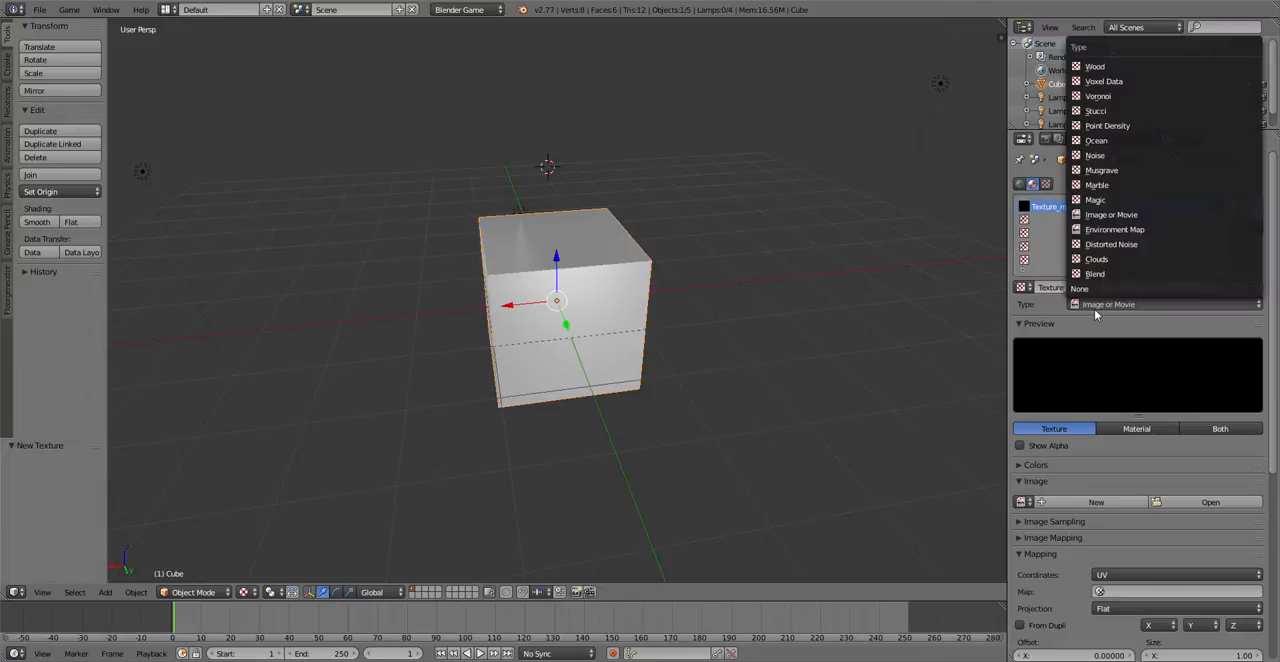
left_click(1113, 217)
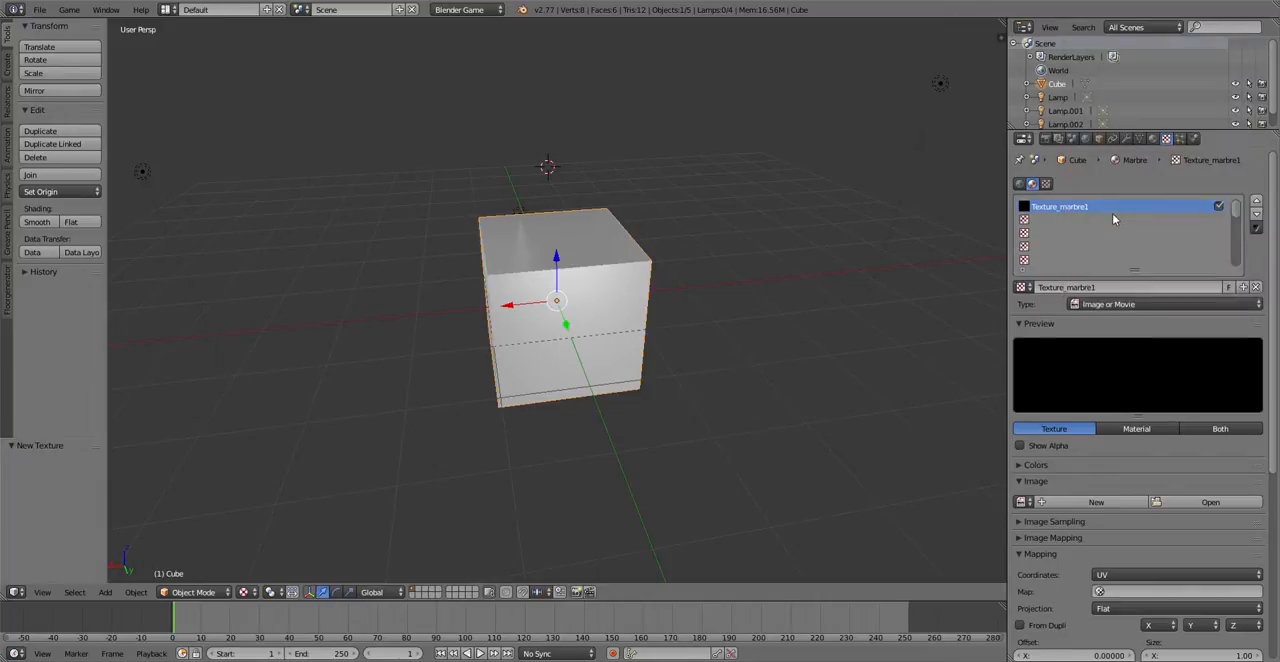
Step: Load the image marbre1.jpg from the Desktop into Texture_marbre1
left_click(1190, 504)
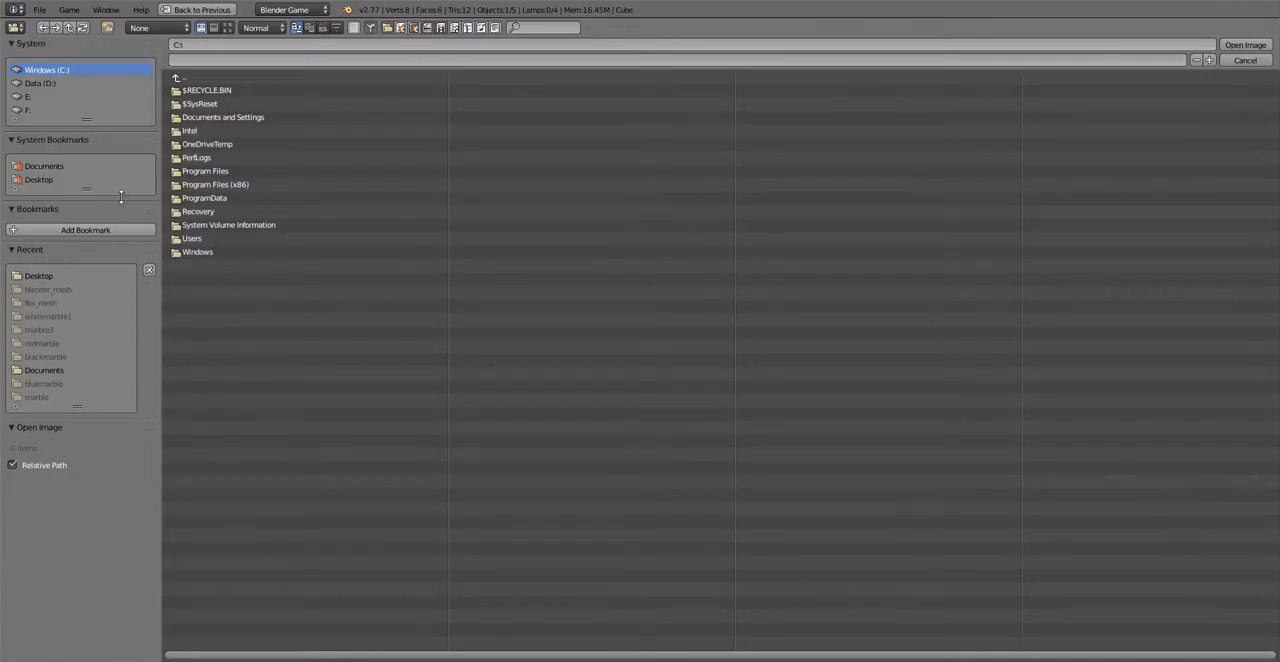
left_click(37, 181)
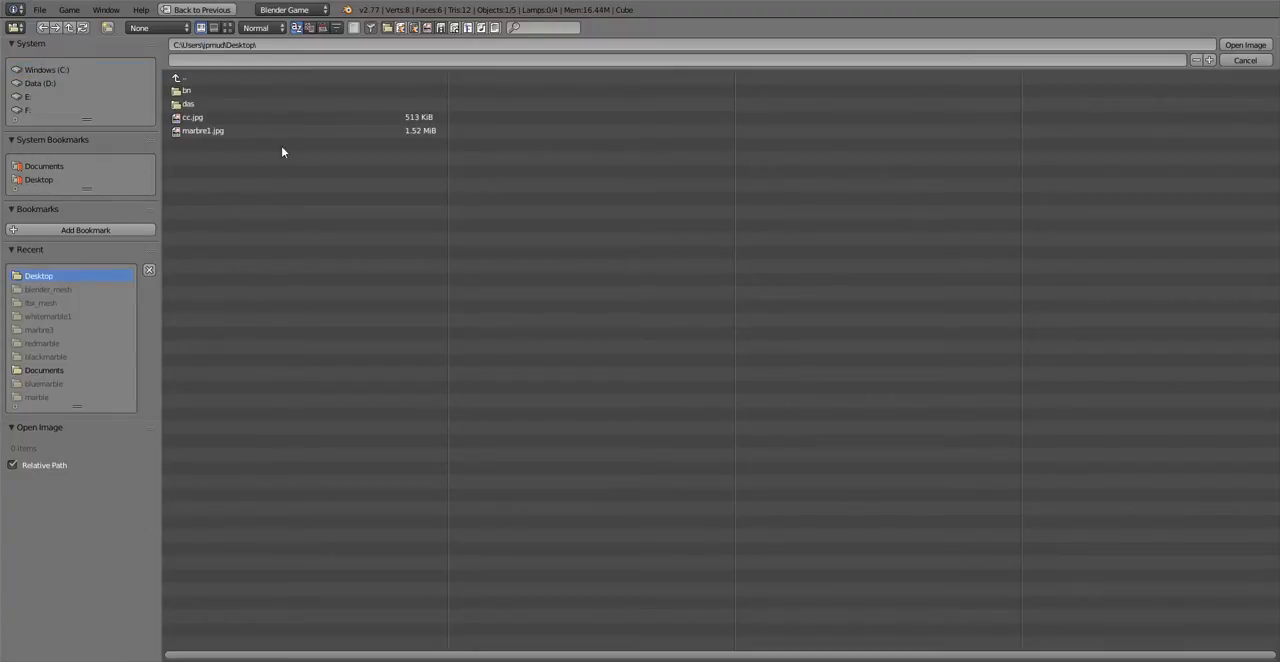
left_click(228, 27)
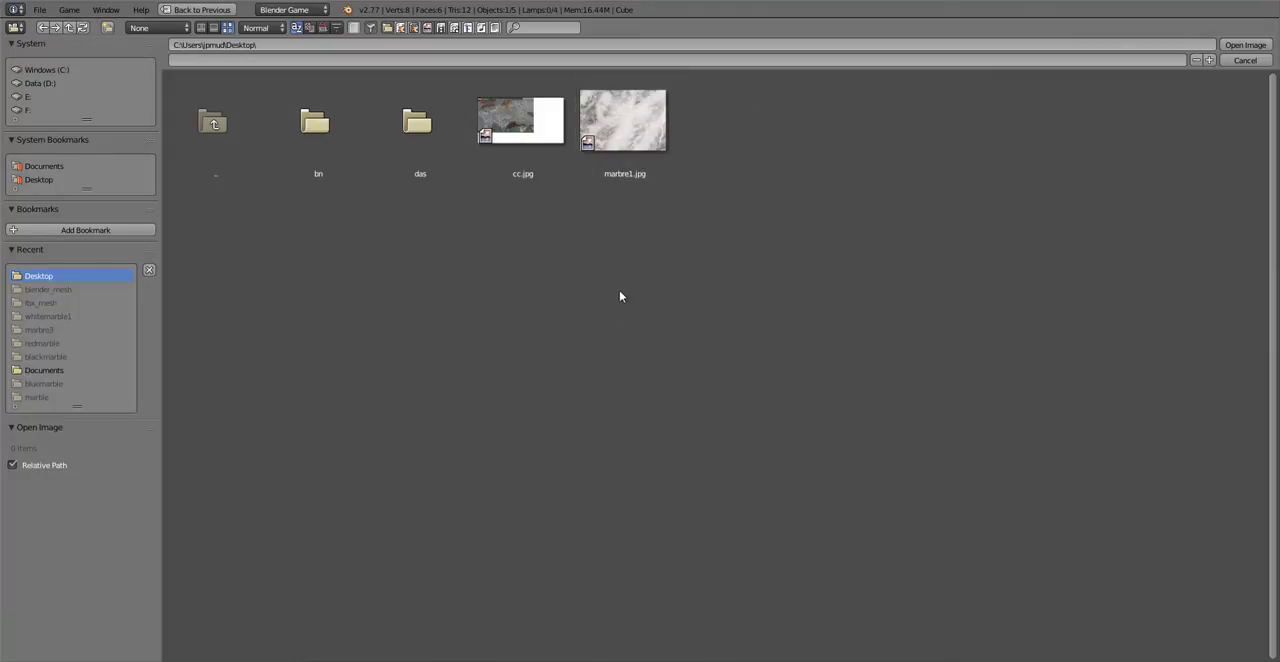
left_click(630, 130)
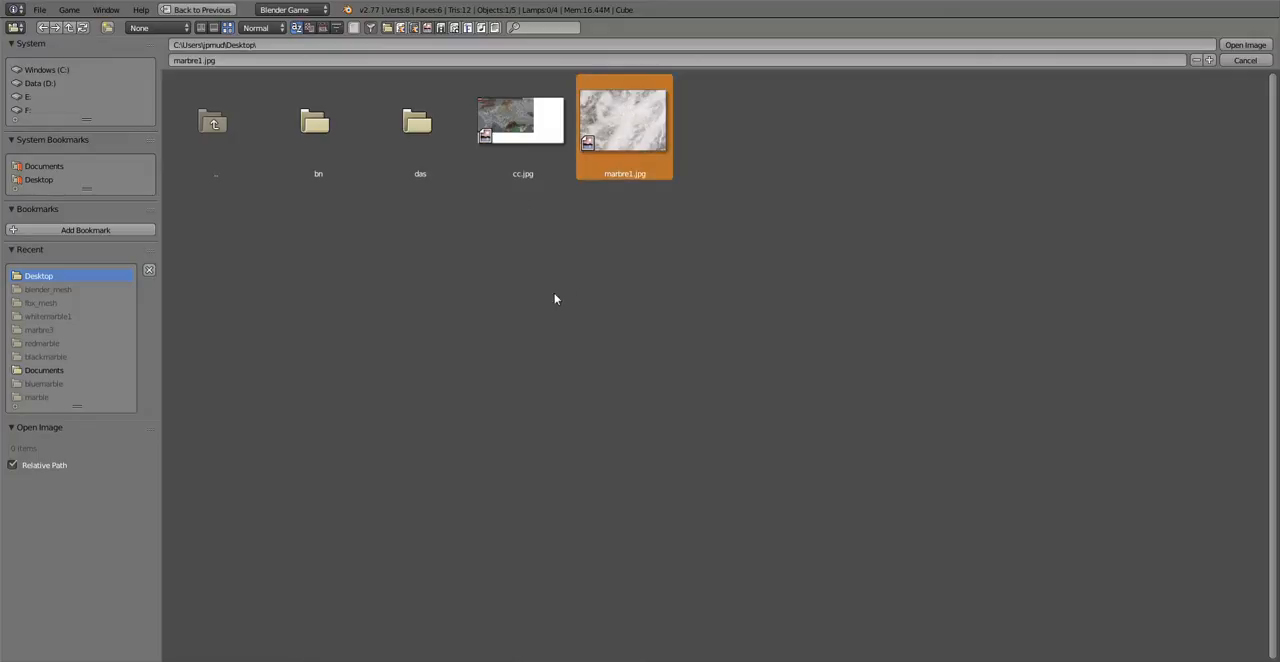
left_click(1240, 46)
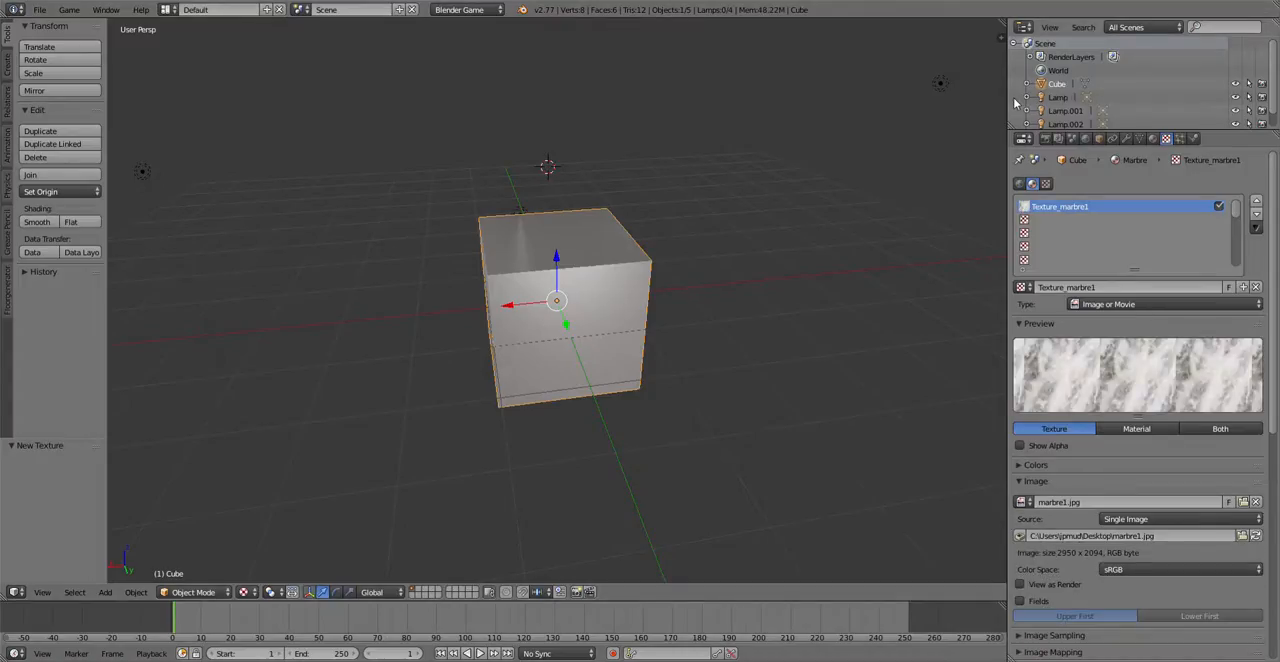
Step: Examine how the untextured-looking cube faces are shaded, from the front and from above
scroll(449, 306, "up", 8)
scroll(449, 303, "down", 5)
scroll(449, 300, "up", 4)
scroll(449, 300, "down", 4)
middle_click_drag(449, 300, 457, 248)
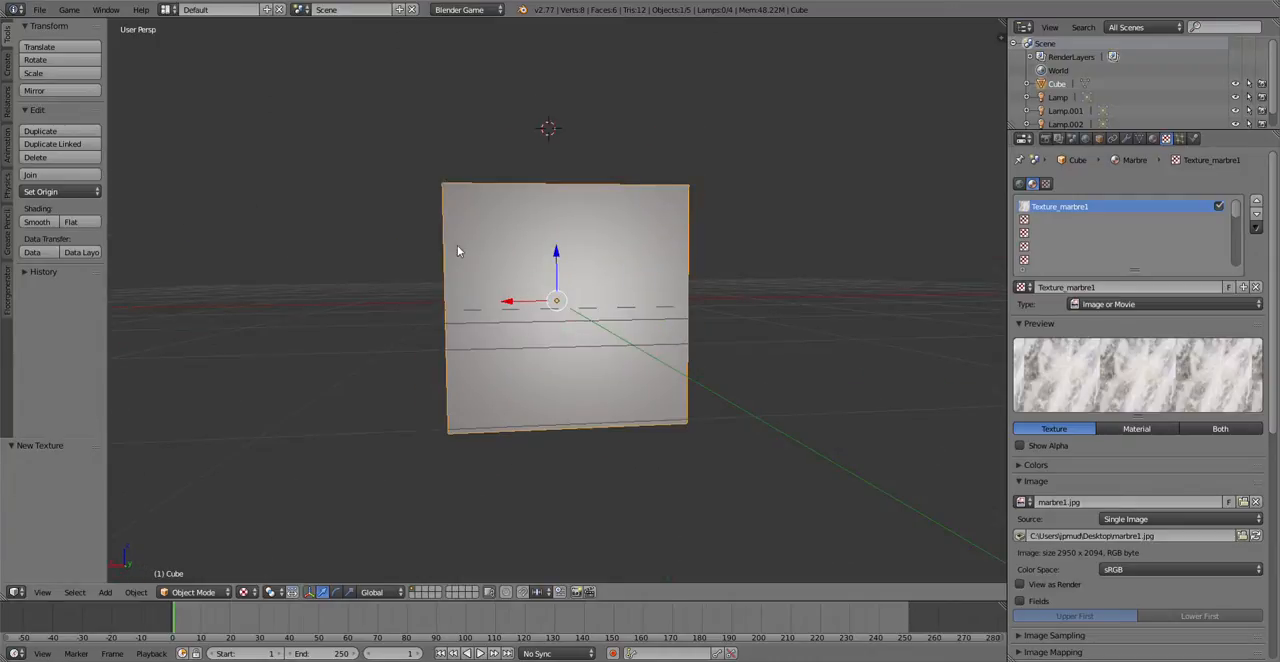
scroll(457, 248, "down", 3)
scroll(517, 303, "up", 4)
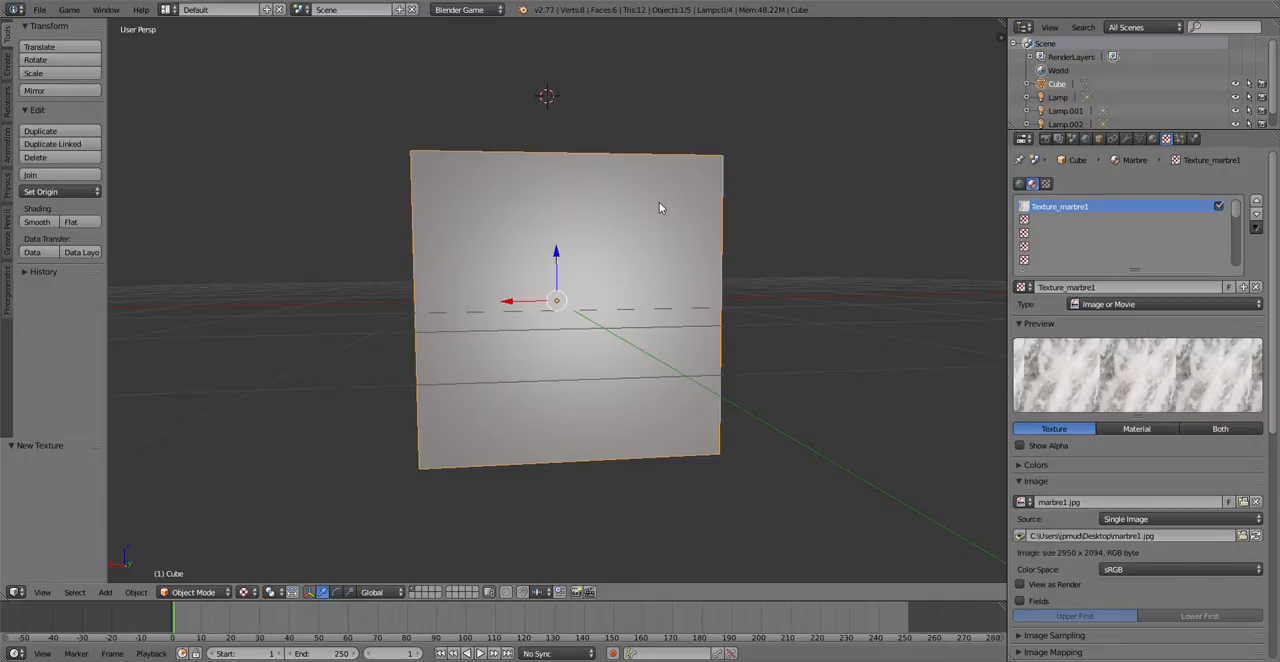
scroll(659, 208, "down", 5)
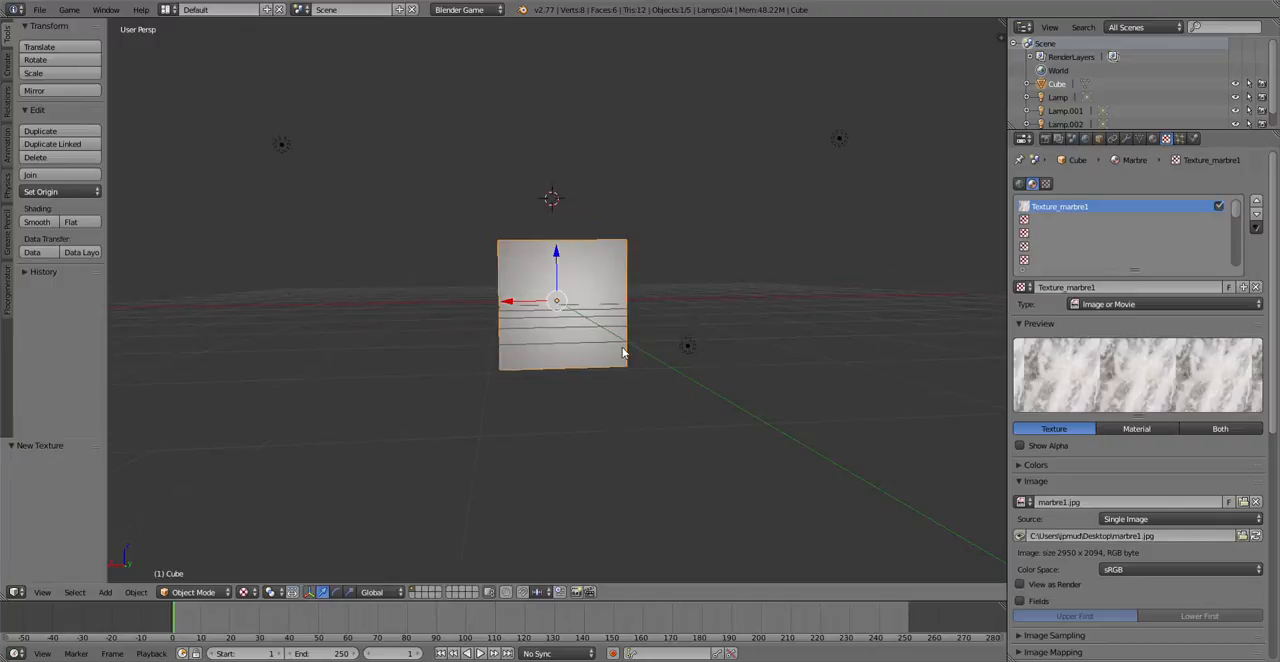
scroll(623, 354, "up", 4)
scroll(603, 331, "down", 3)
middle_click_drag(606, 346, 606, 392)
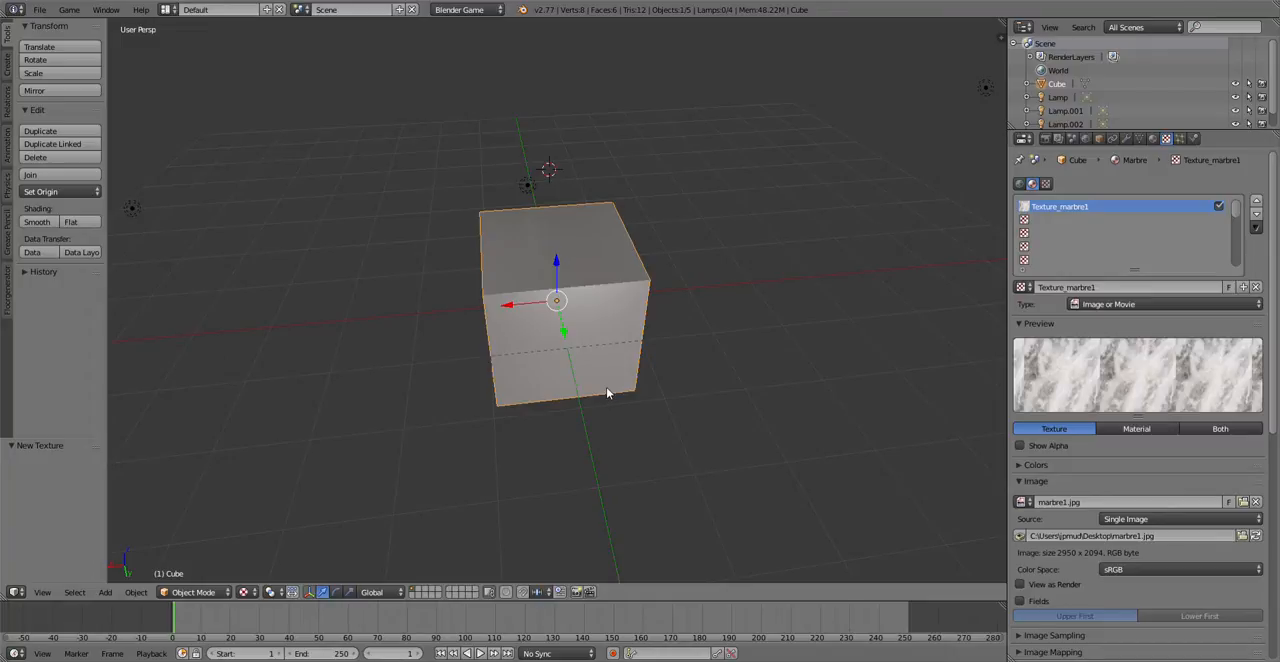
Step: Unwrap all the cube's faces in Edit Mode with the standard Unwrap so the marble image is mapped onto them
left_click(171, 597)
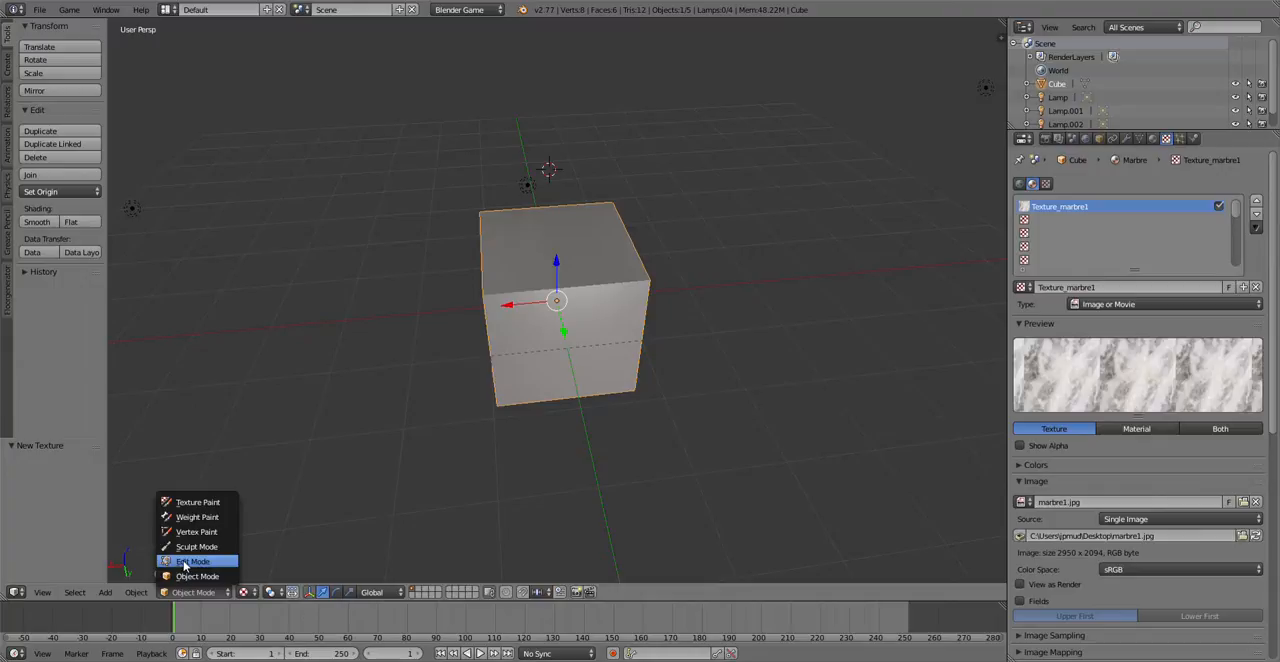
left_click(186, 566)
scroll(397, 371, "up", 3)
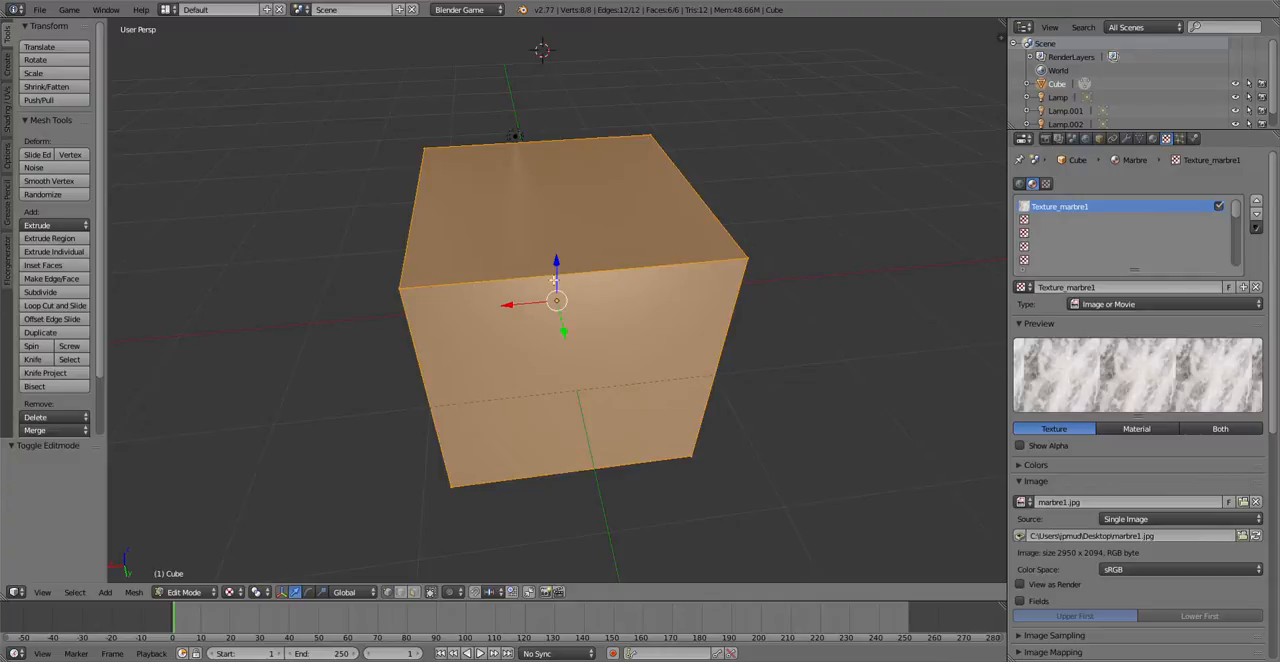
key("u")
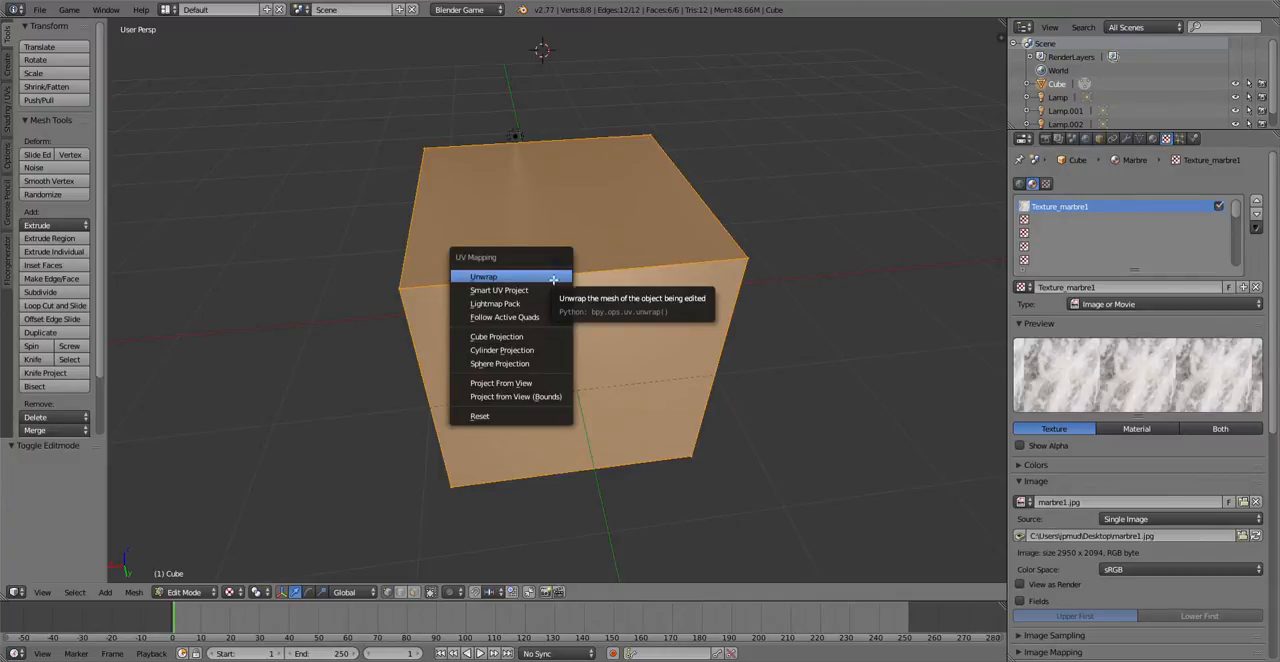
left_click(485, 277)
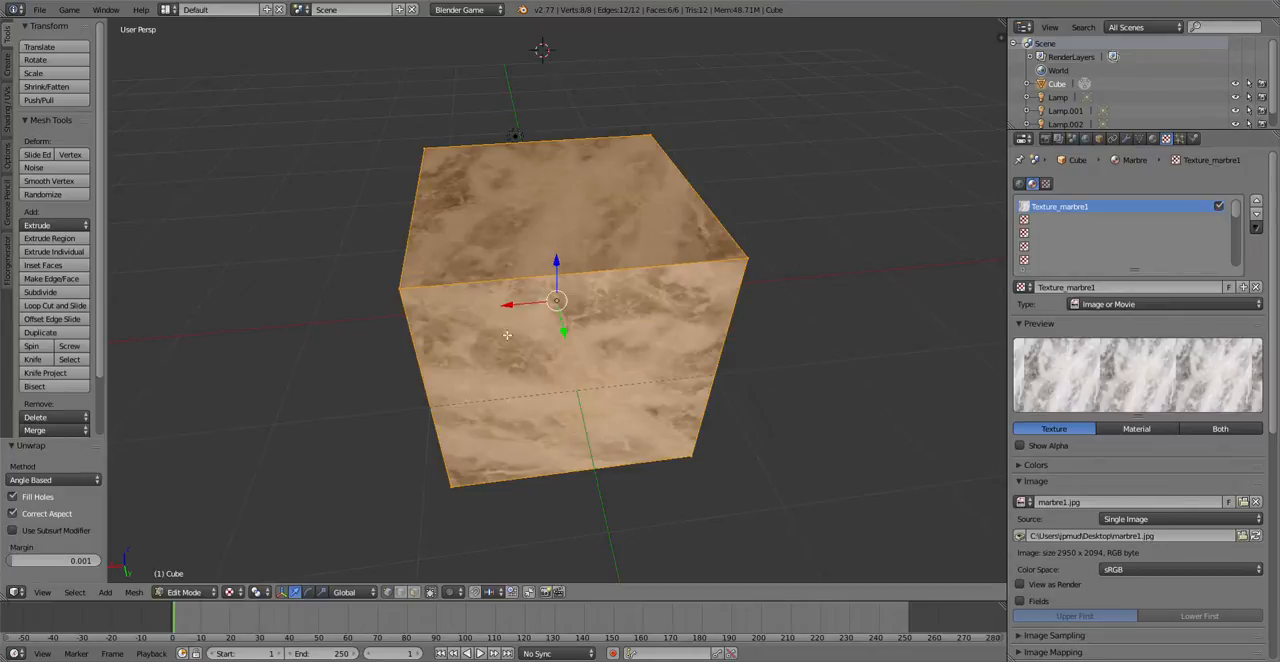
Step: Inspect the mapped marble up close, deselect all the cube's geometry and return to Object Mode
scroll(502, 335, "up", 3)
scroll(502, 335, "up", 3)
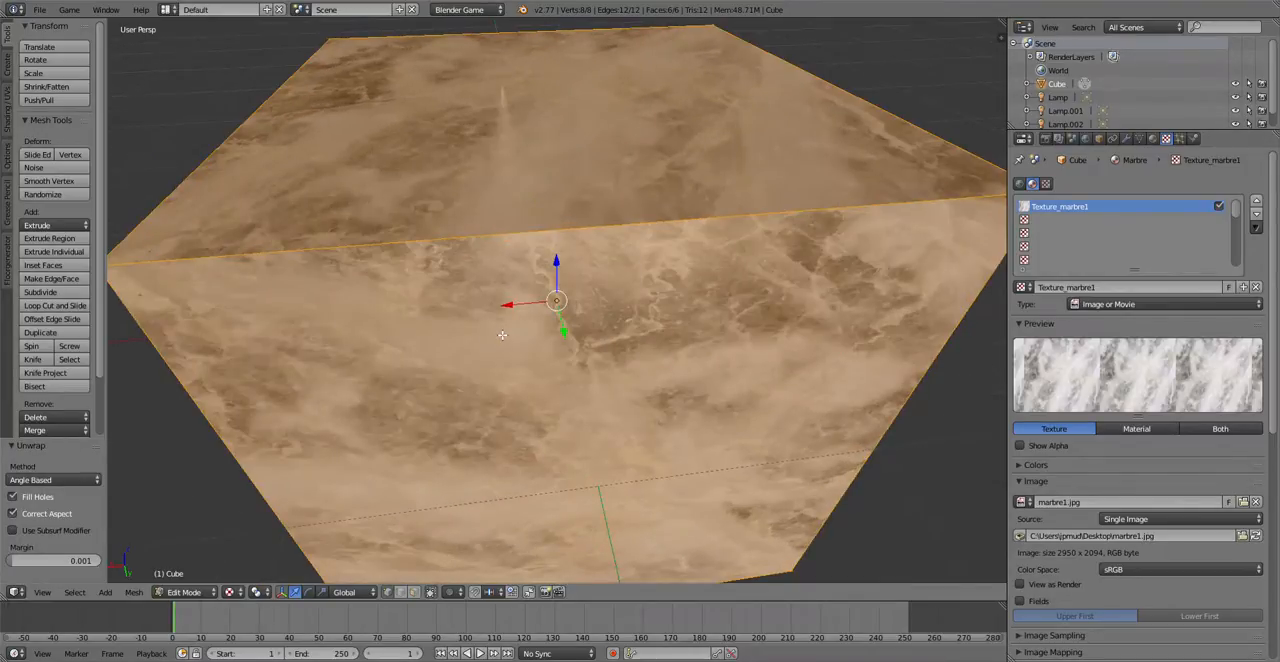
scroll(502, 335, "down", 5)
key("a")
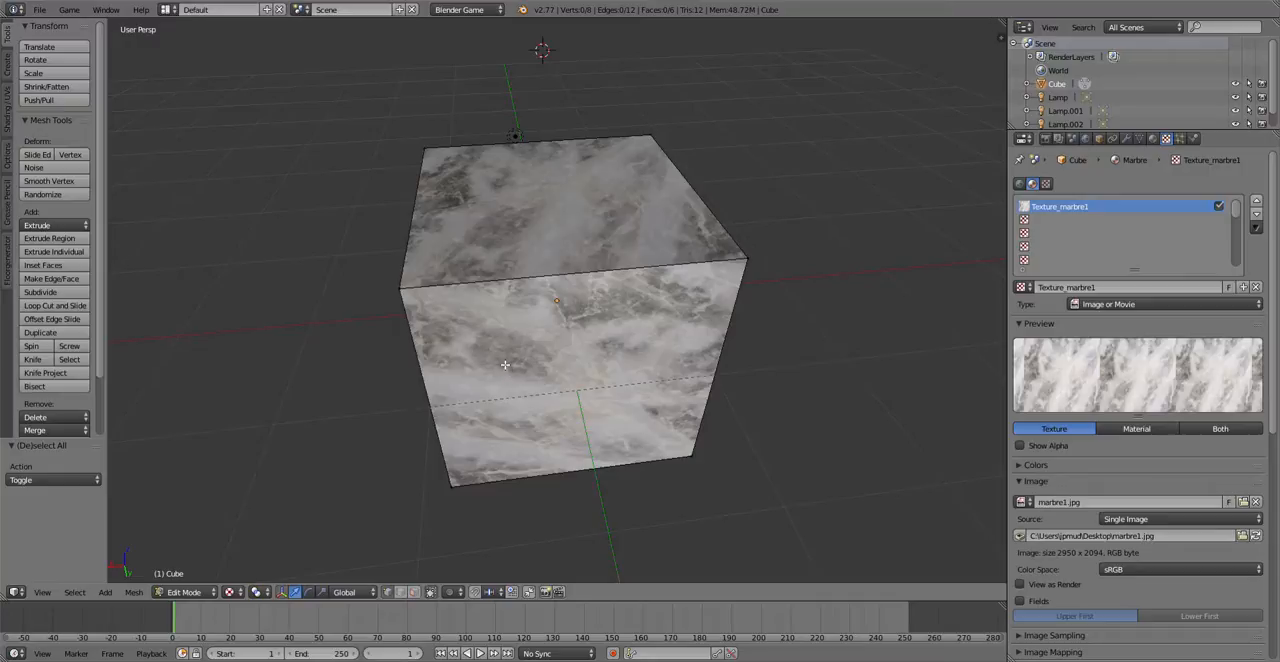
scroll(507, 311, "down", 4)
scroll(540, 333, "up", 4)
key("Tab")
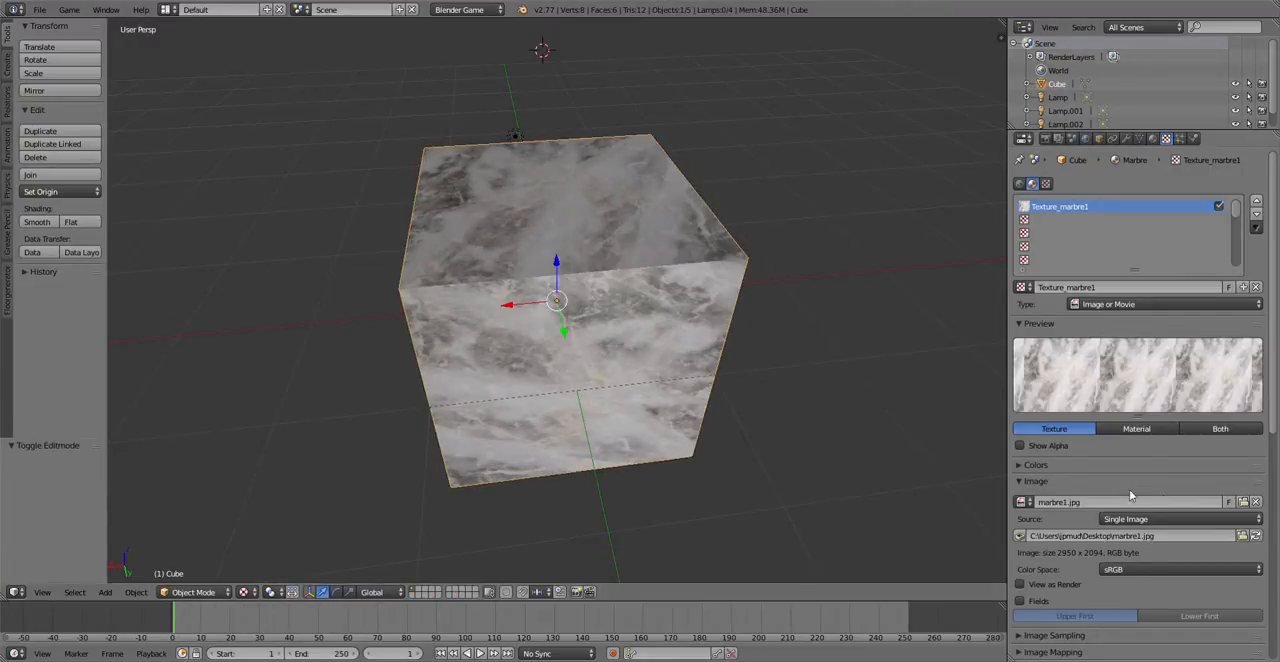
Step: Add a second new texture to the Marbre material in the slot below Texture_marbre1
left_click(1083, 220)
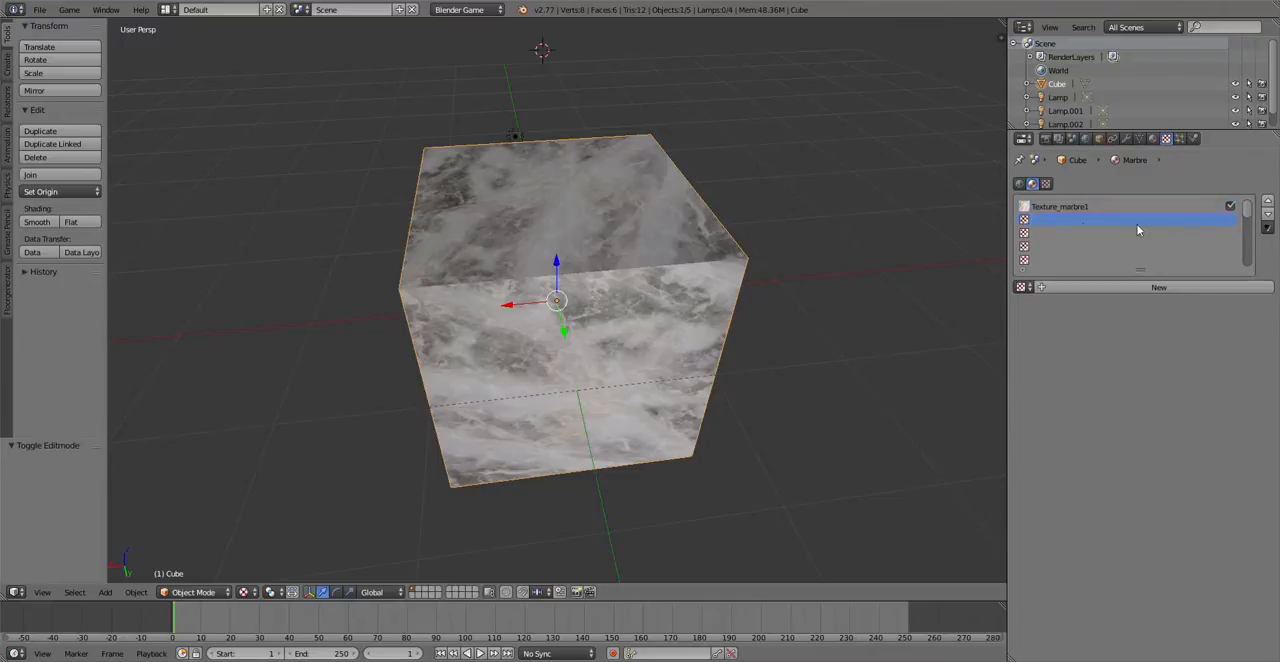
left_click(1187, 287)
left_click(1193, 500)
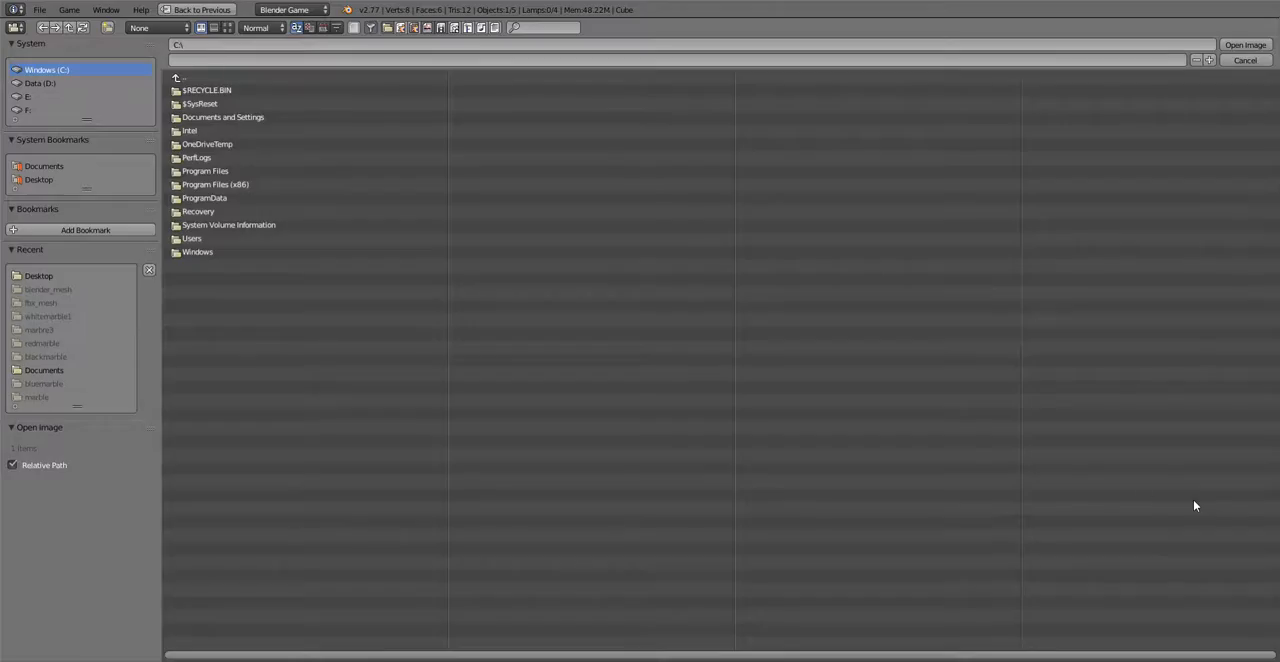
left_click(44, 180)
left_click(266, 132)
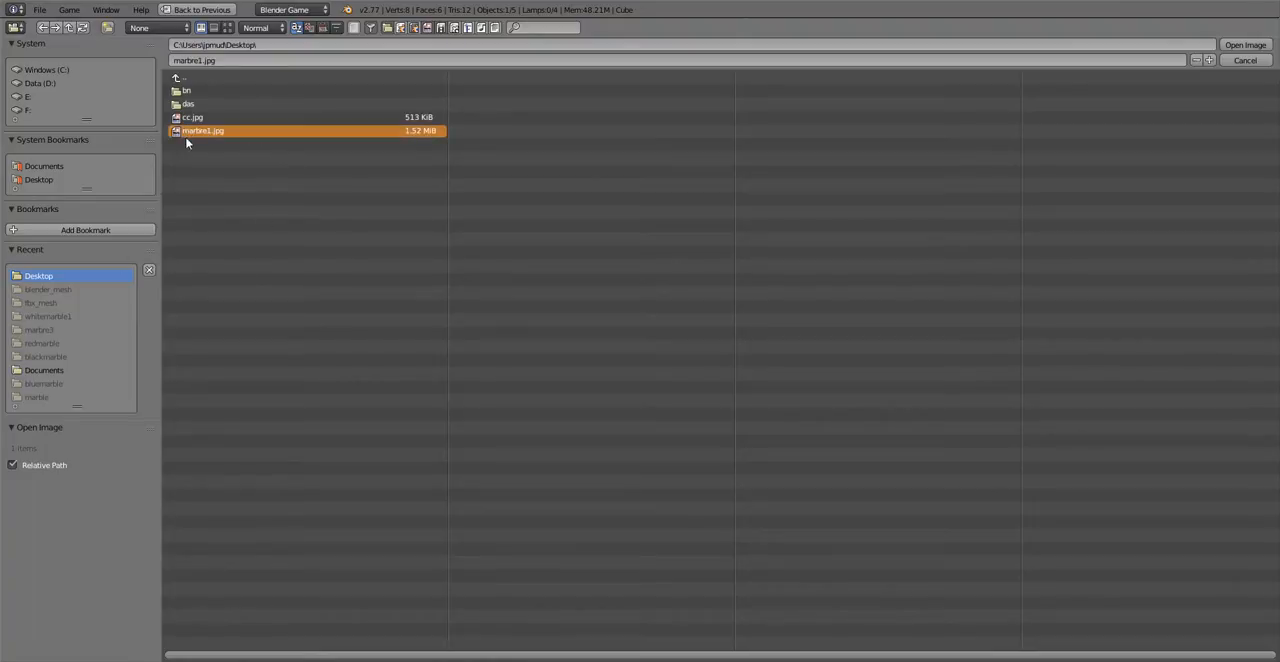
left_click(228, 27)
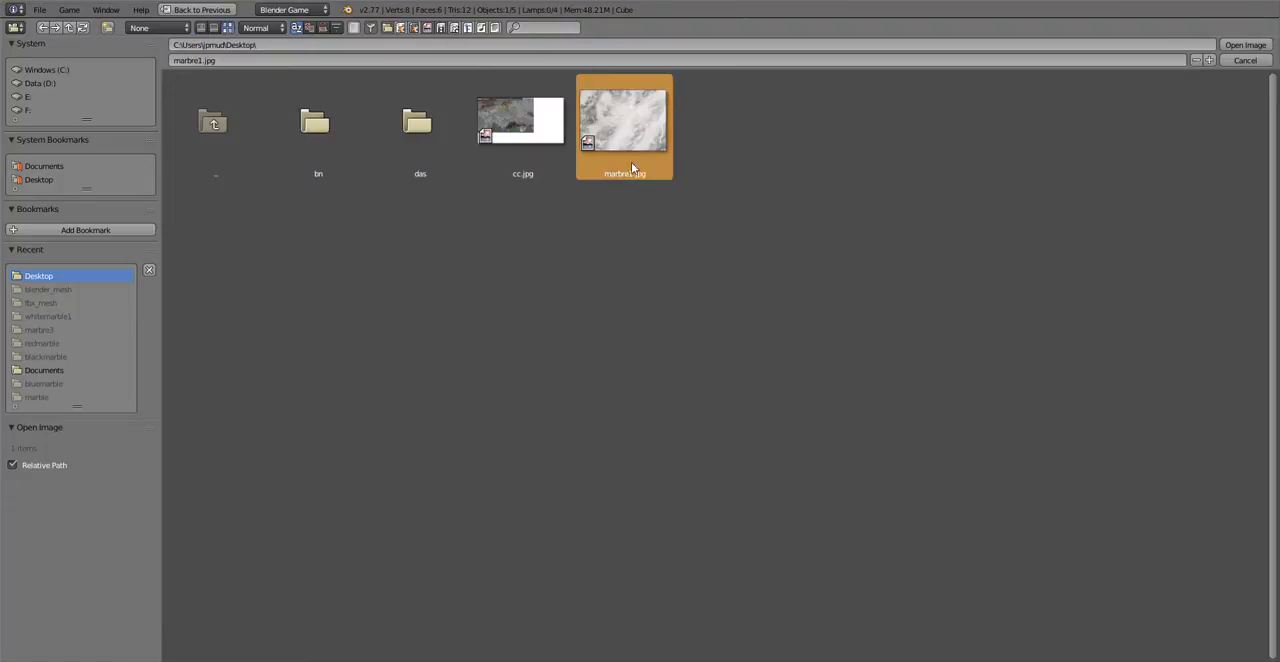
left_click(1257, 65)
Step: Examine the marble texture on the cube's faces from near and far and from above
scroll(444, 263, "down", 3)
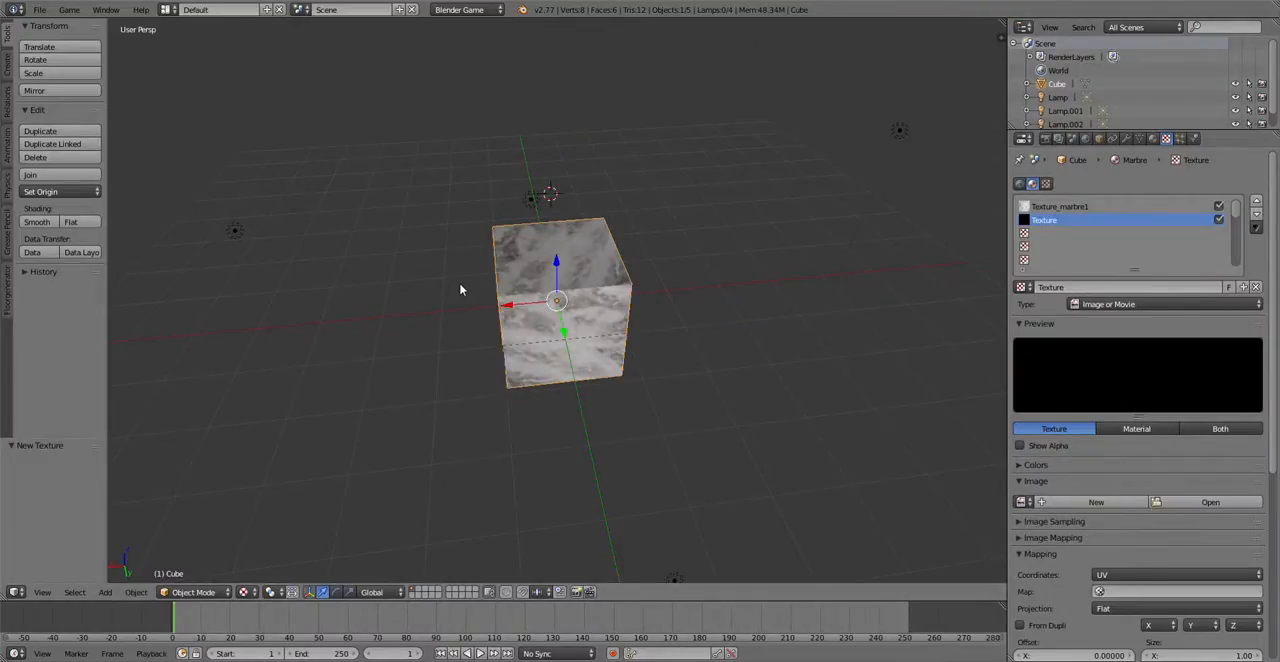
scroll(463, 286, "up", 3)
scroll(466, 284, "down", 5)
scroll(700, 277, "up", 3)
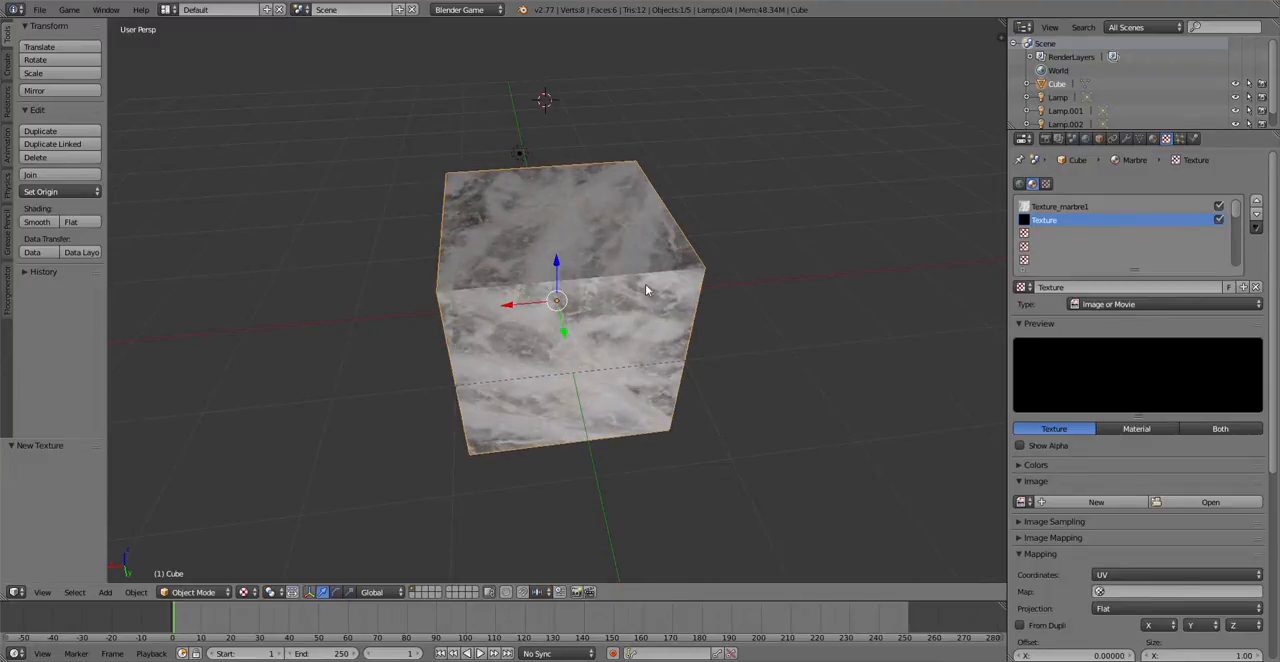
scroll(400, 254, "down", 5)
scroll(430, 265, "up", 5)
scroll(506, 286, "down", 4)
scroll(548, 213, "up", 4)
middle_click_drag(548, 213, 549, 264)
Step: Move Lamp.003 by -4.129 along Y towards the cube, then freely by about X -1.121, Y 1.980, Z -0.177
scroll(549, 264, "down", 4)
right_click(600, 479)
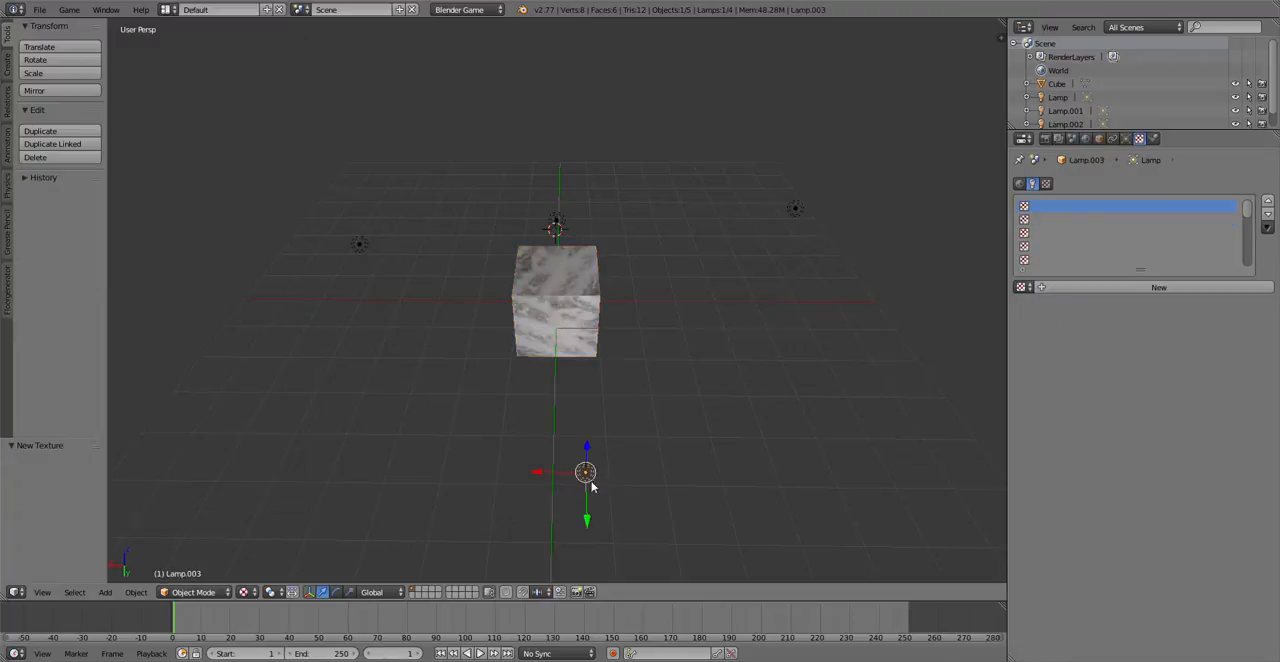
left_click_drag(589, 453, 586, 505)
left_click_drag(586, 554, 543, 403)
middle_click_drag(543, 403, 608, 206)
middle_click_drag(658, 265, 640, 449)
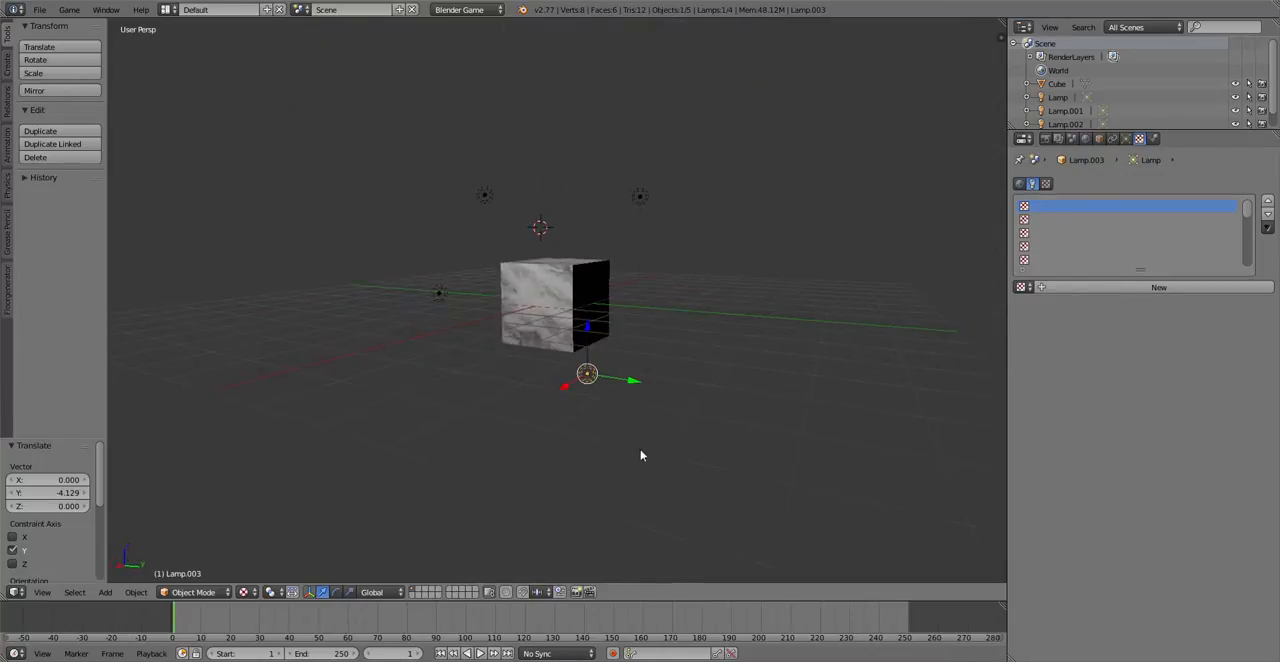
key("g")
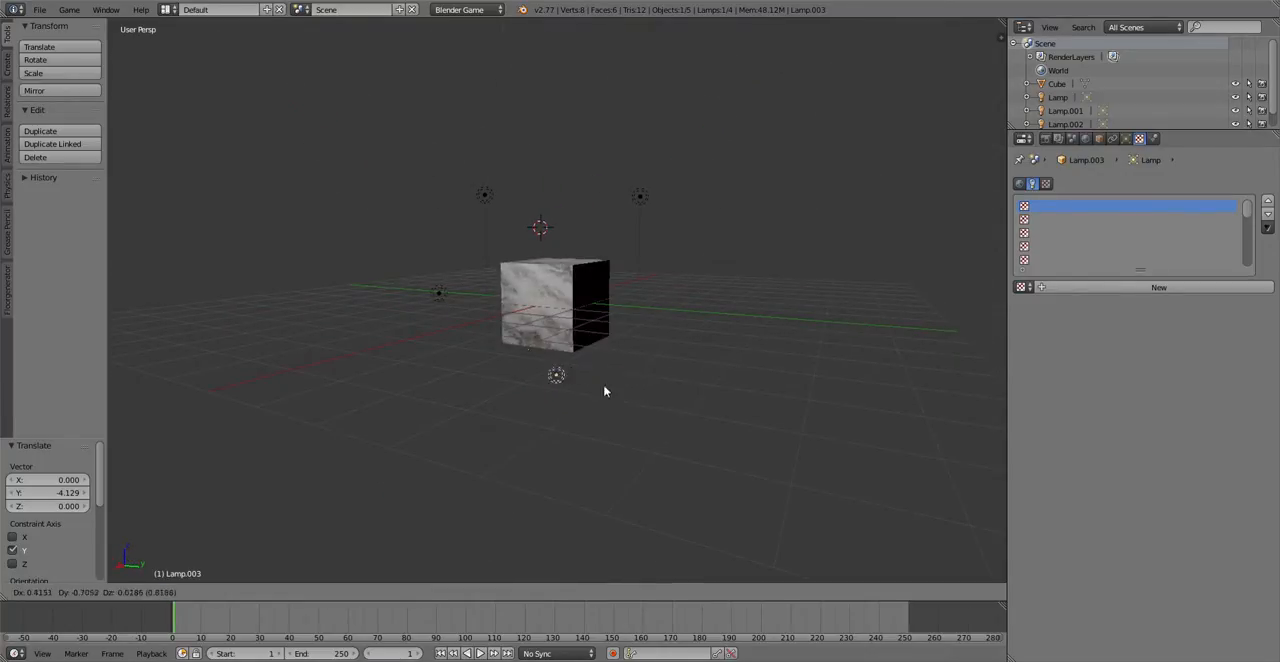
left_click(709, 391)
Step: Examine the lamp placement around the cube and the light on its faces from the side and above
scroll(510, 361, "down", 3)
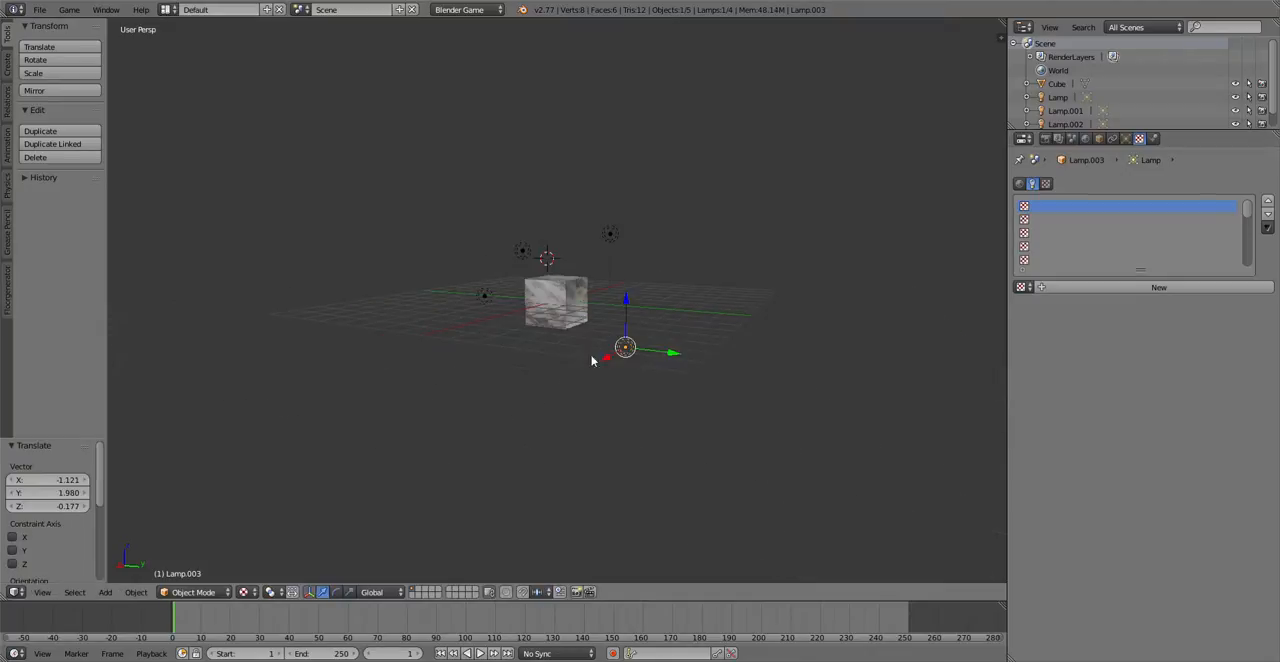
scroll(510, 361, "up", 8)
scroll(510, 361, "down", 3)
middle_click_drag(494, 449, 423, 446)
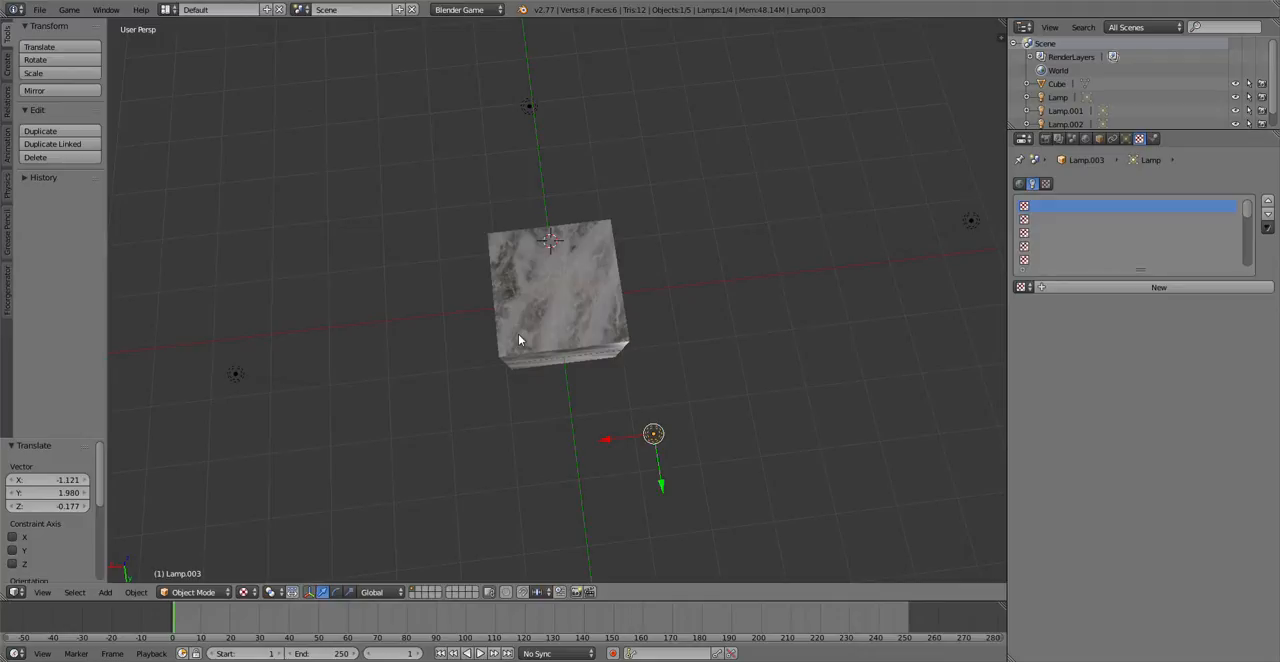
scroll(520, 340, "down", 3)
scroll(520, 340, "up", 5)
scroll(520, 340, "down", 4)
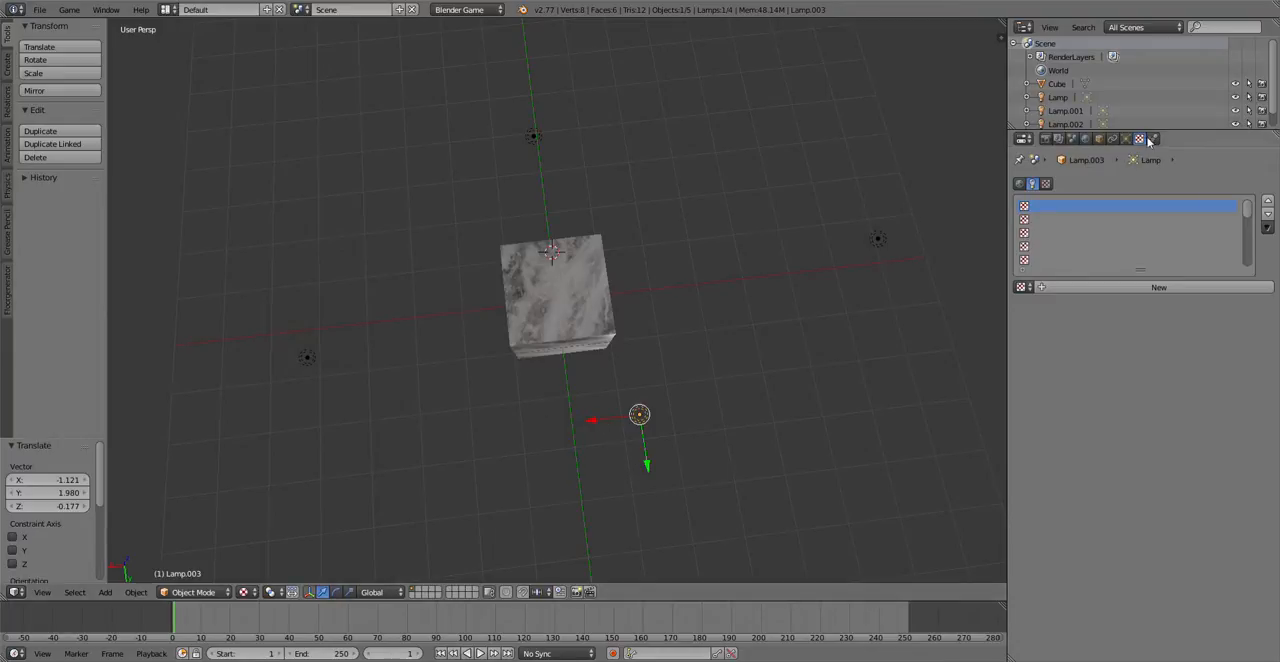
scroll(602, 363, "up", 4)
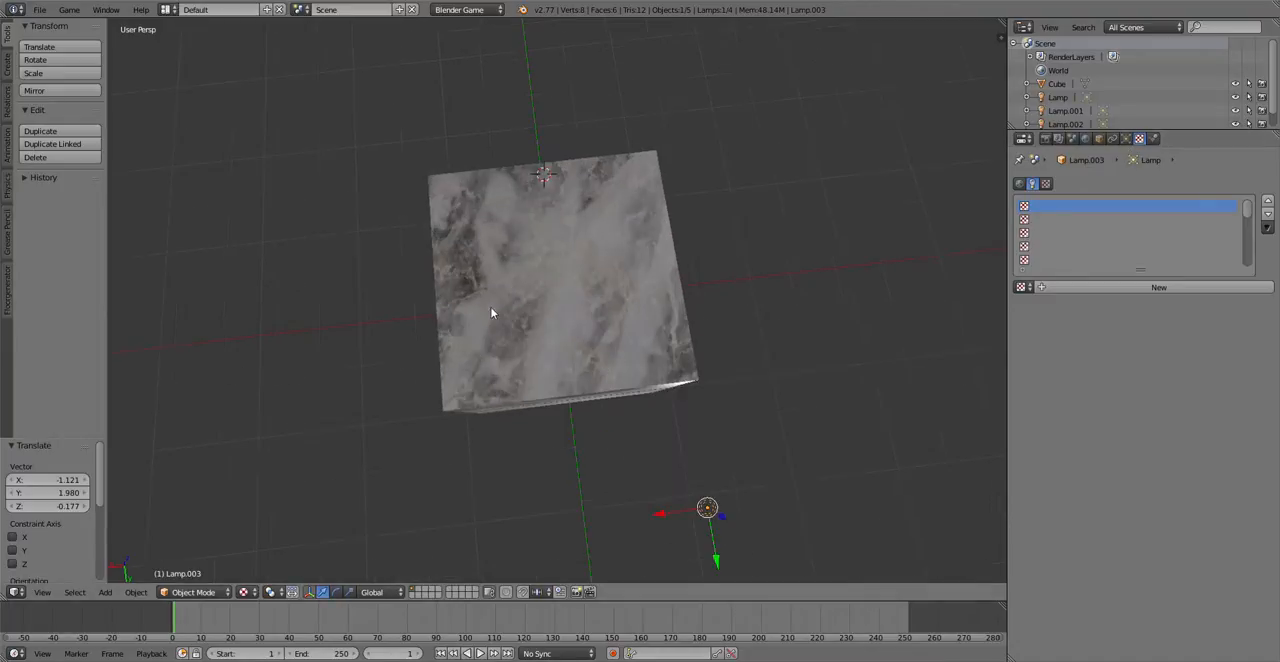
middle_click_drag(491, 308, 579, 273)
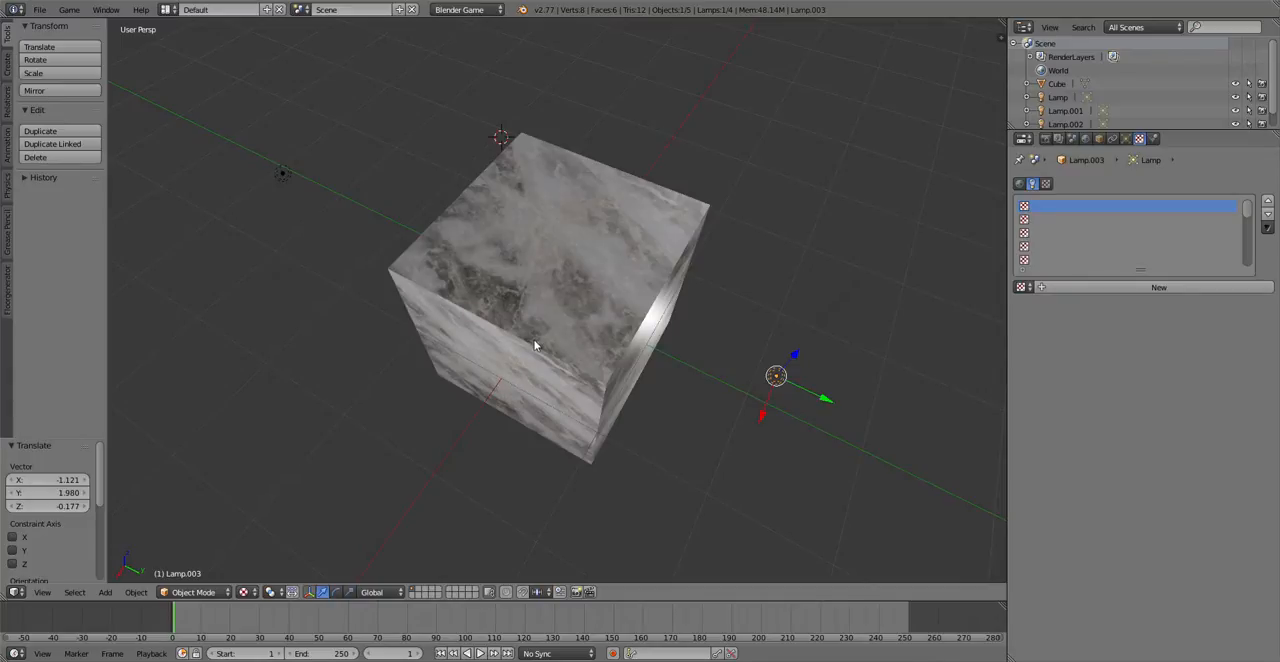
Step: Select the cube and examine the highlight on the marble face nearest Lamp.003 up close
right_click(549, 293)
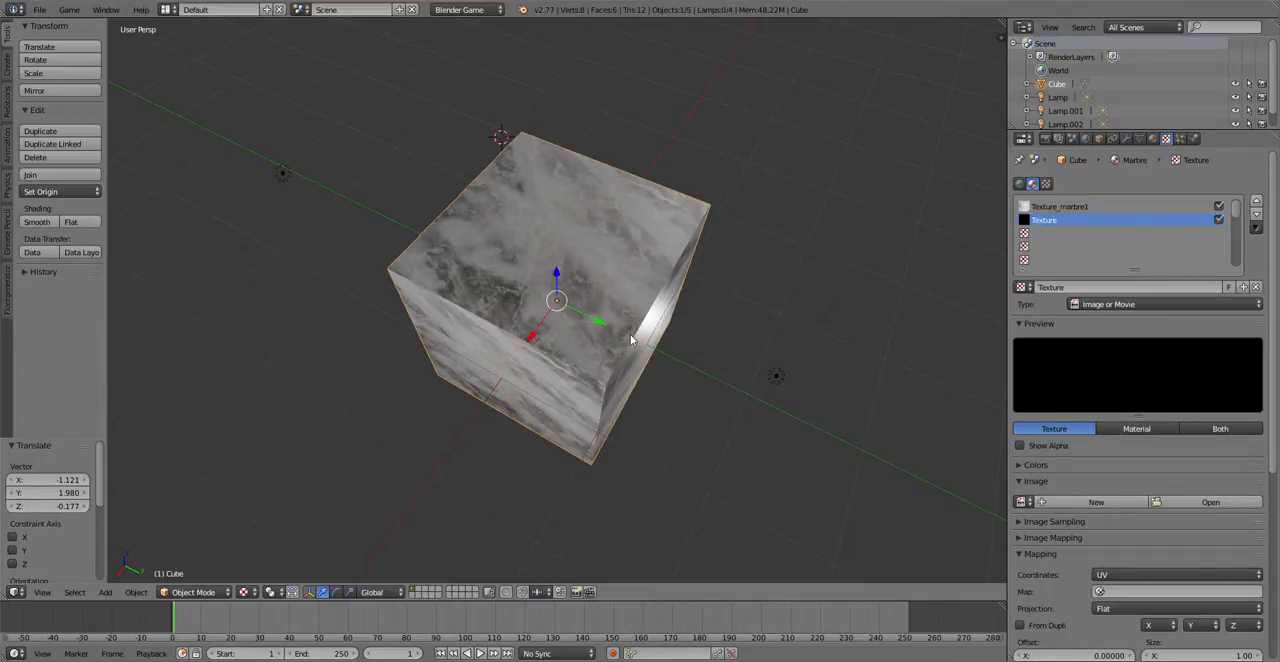
scroll(630, 334, "down", 2)
scroll(615, 335, "up", 6)
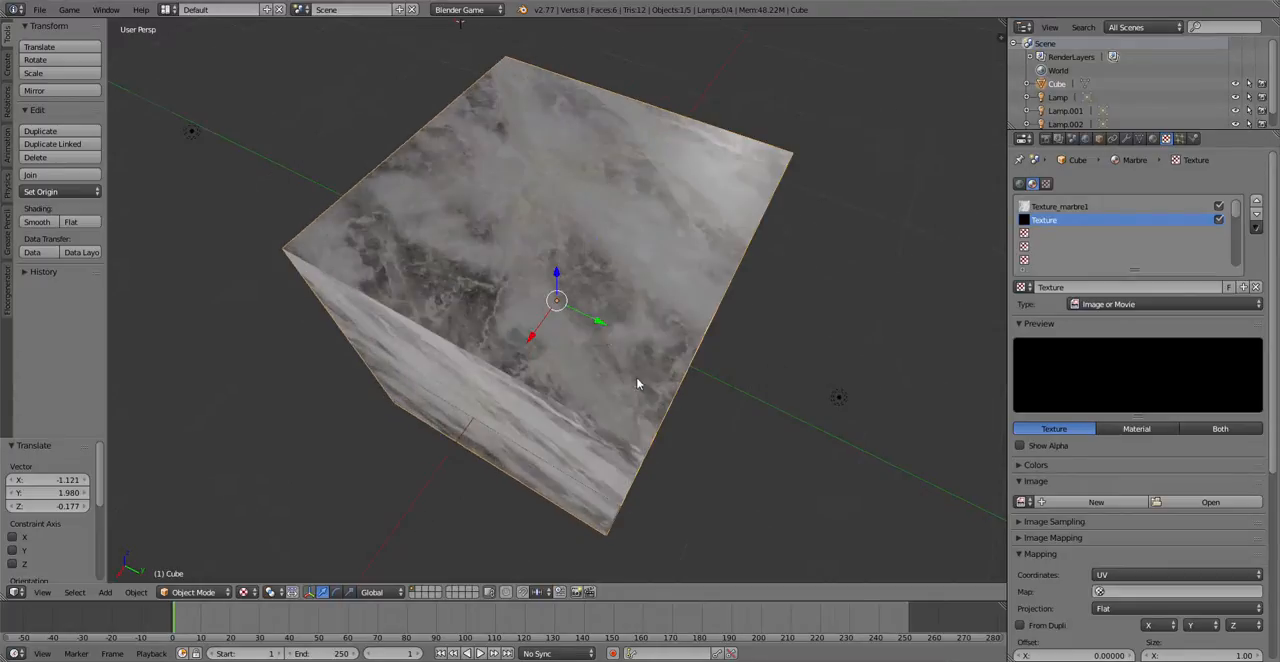
middle_click_drag(601, 336, 557, 286)
scroll(557, 286, "down", 3)
scroll(567, 289, "up", 7)
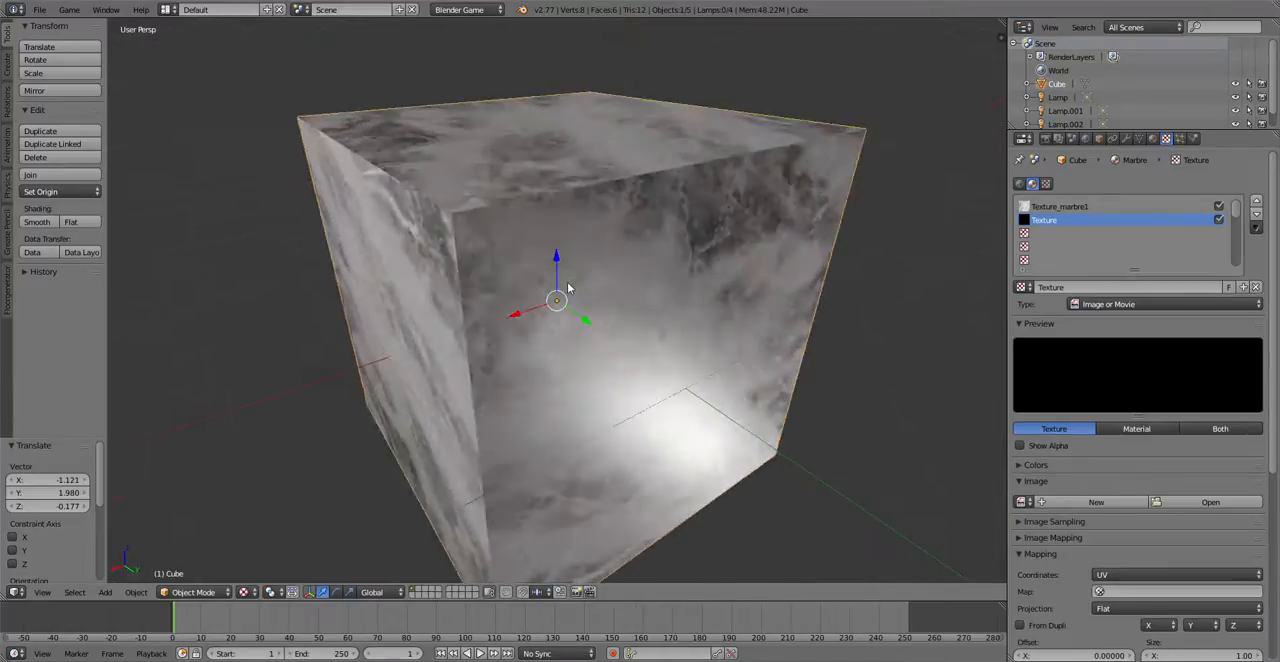